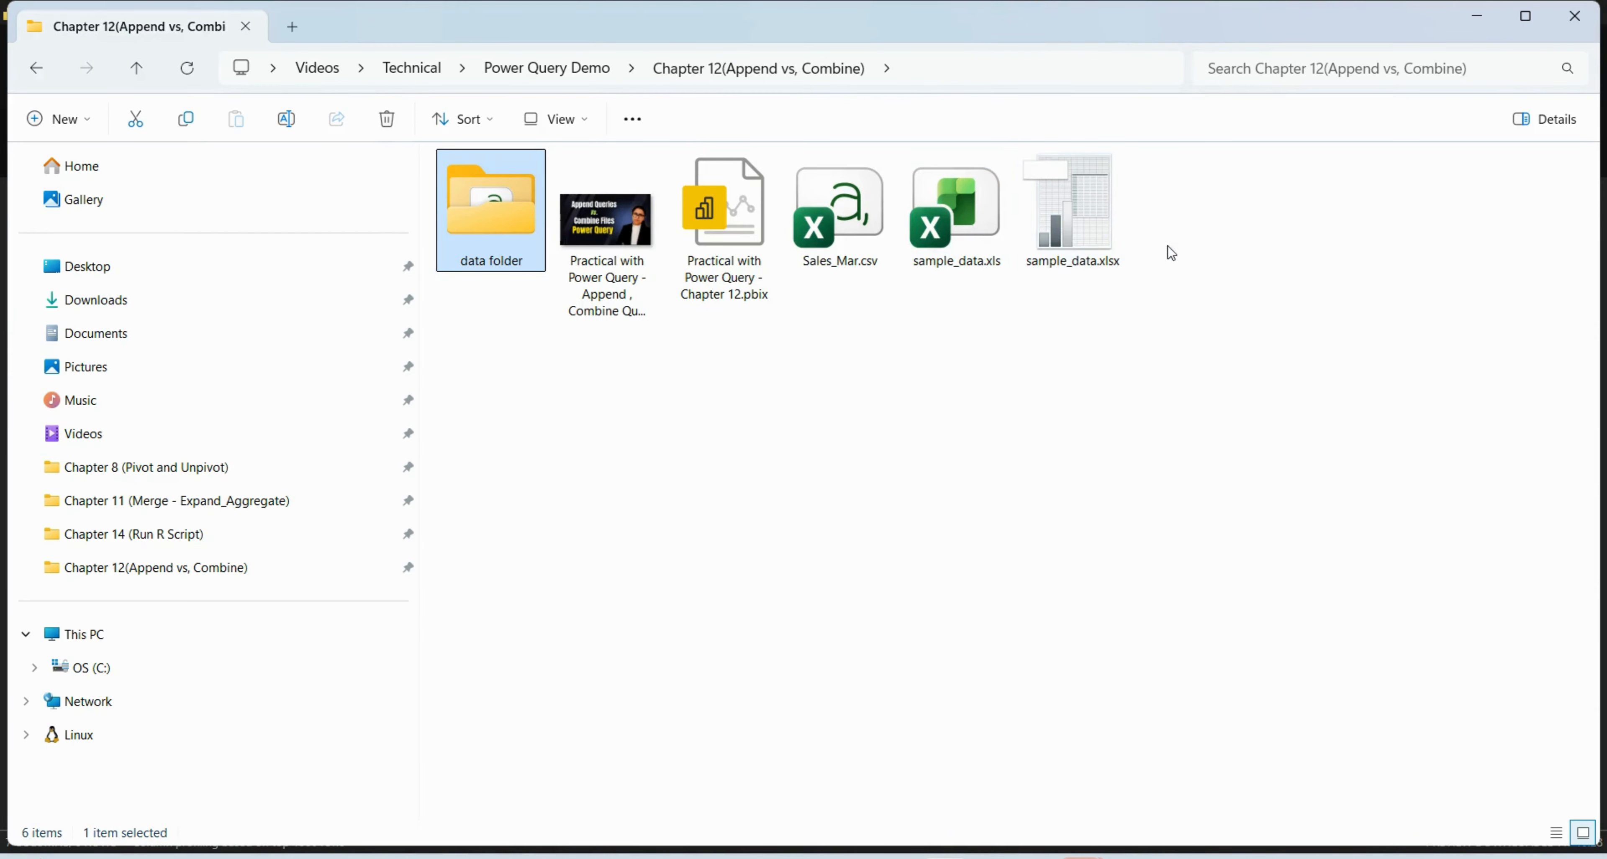
- Copy Sales_Mar.csv from the Chapter 12 folder into its data folder subfolder
click(841, 237)
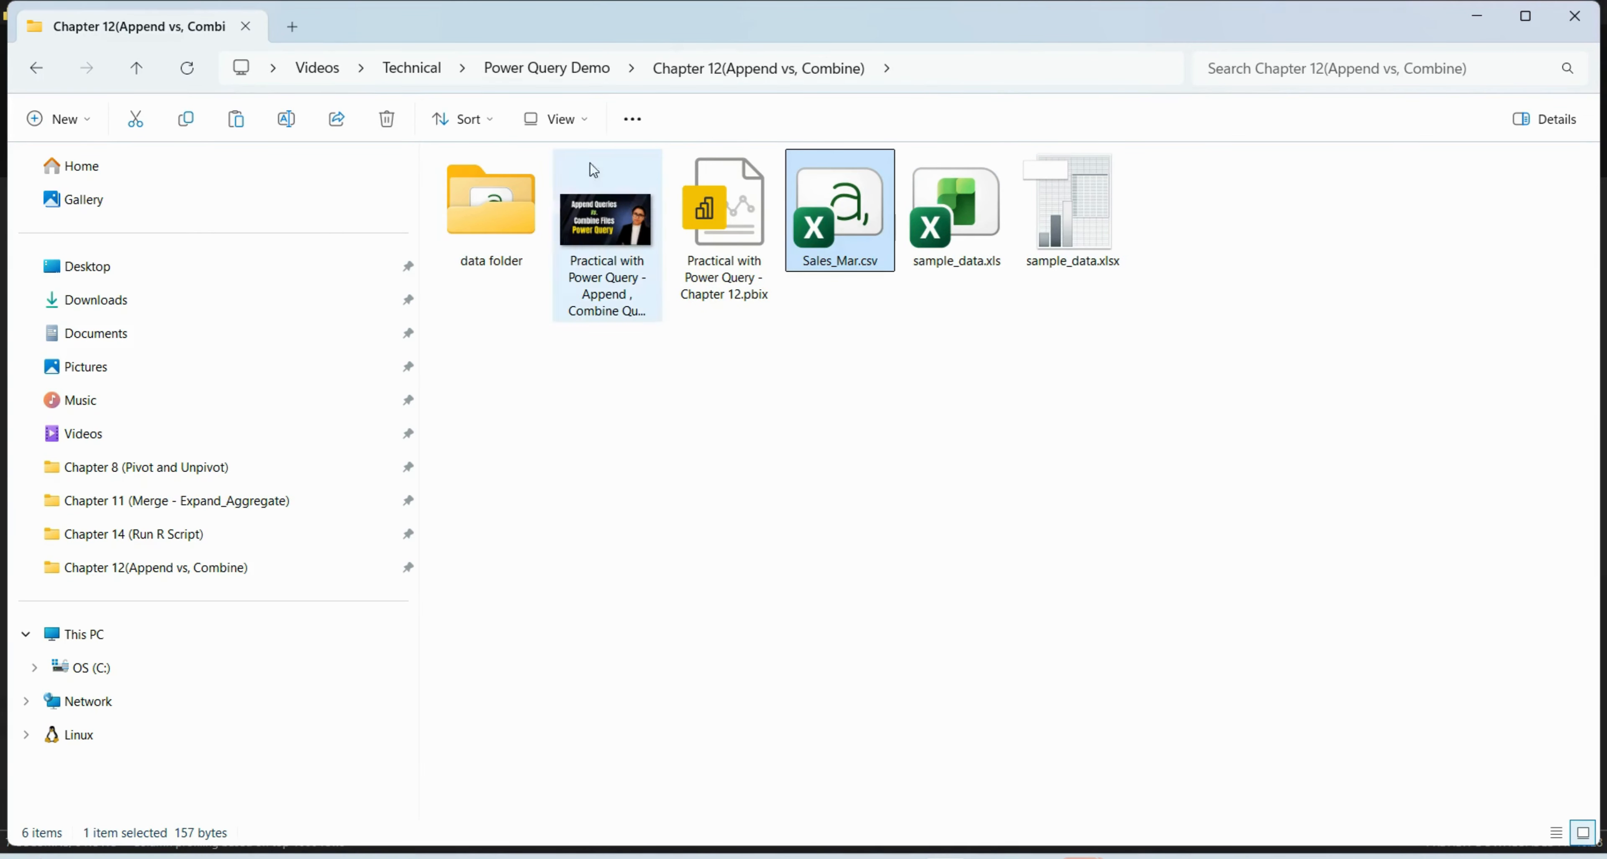
double_click(498, 221)
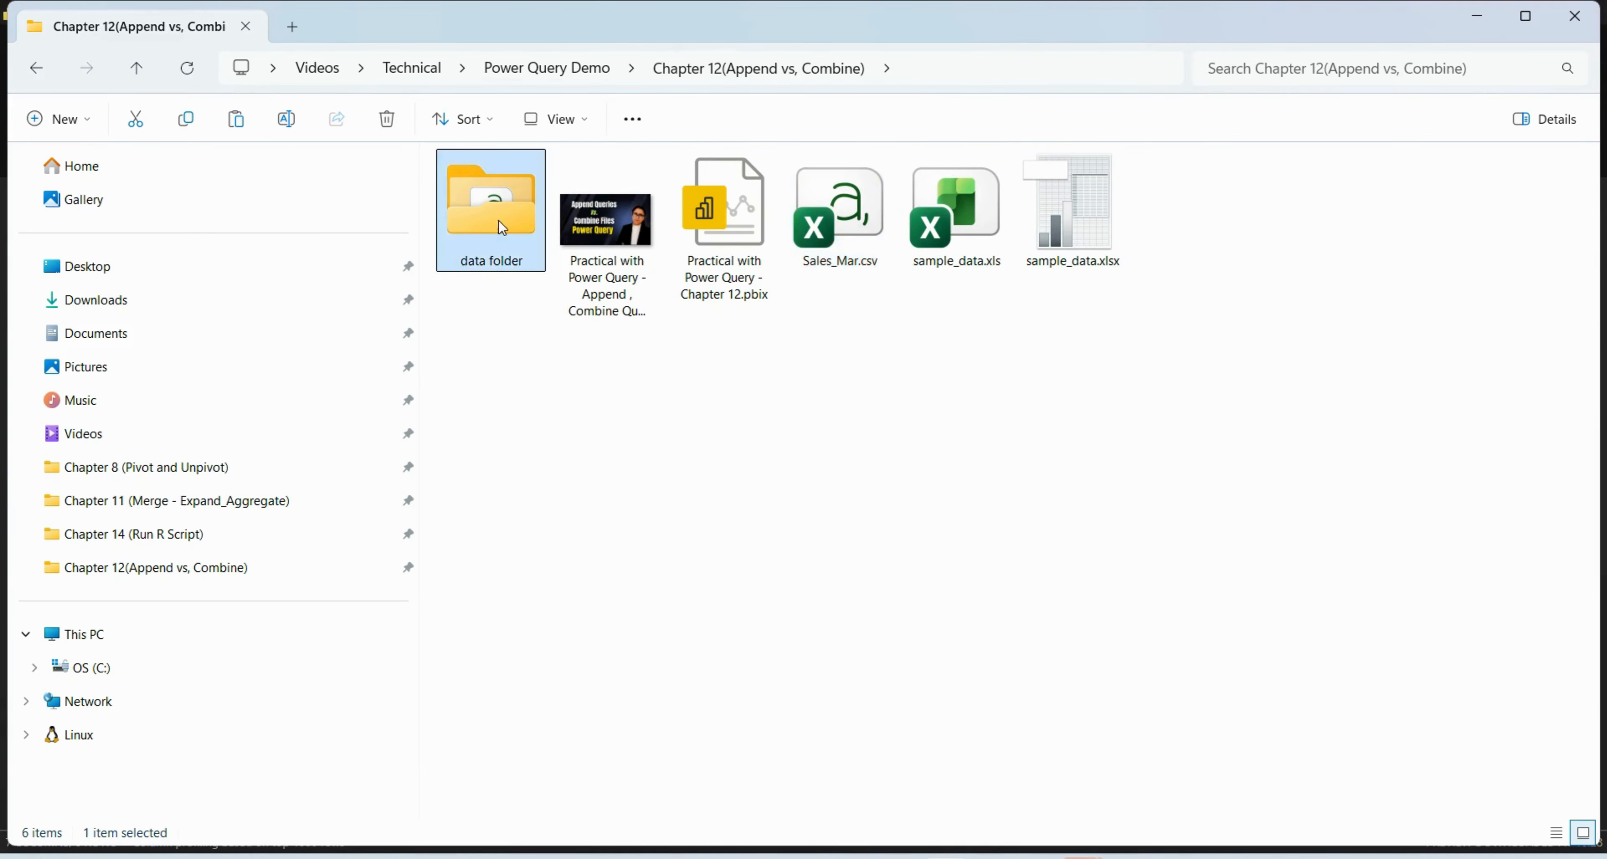
key(ctrl+v)
click(682, 397)
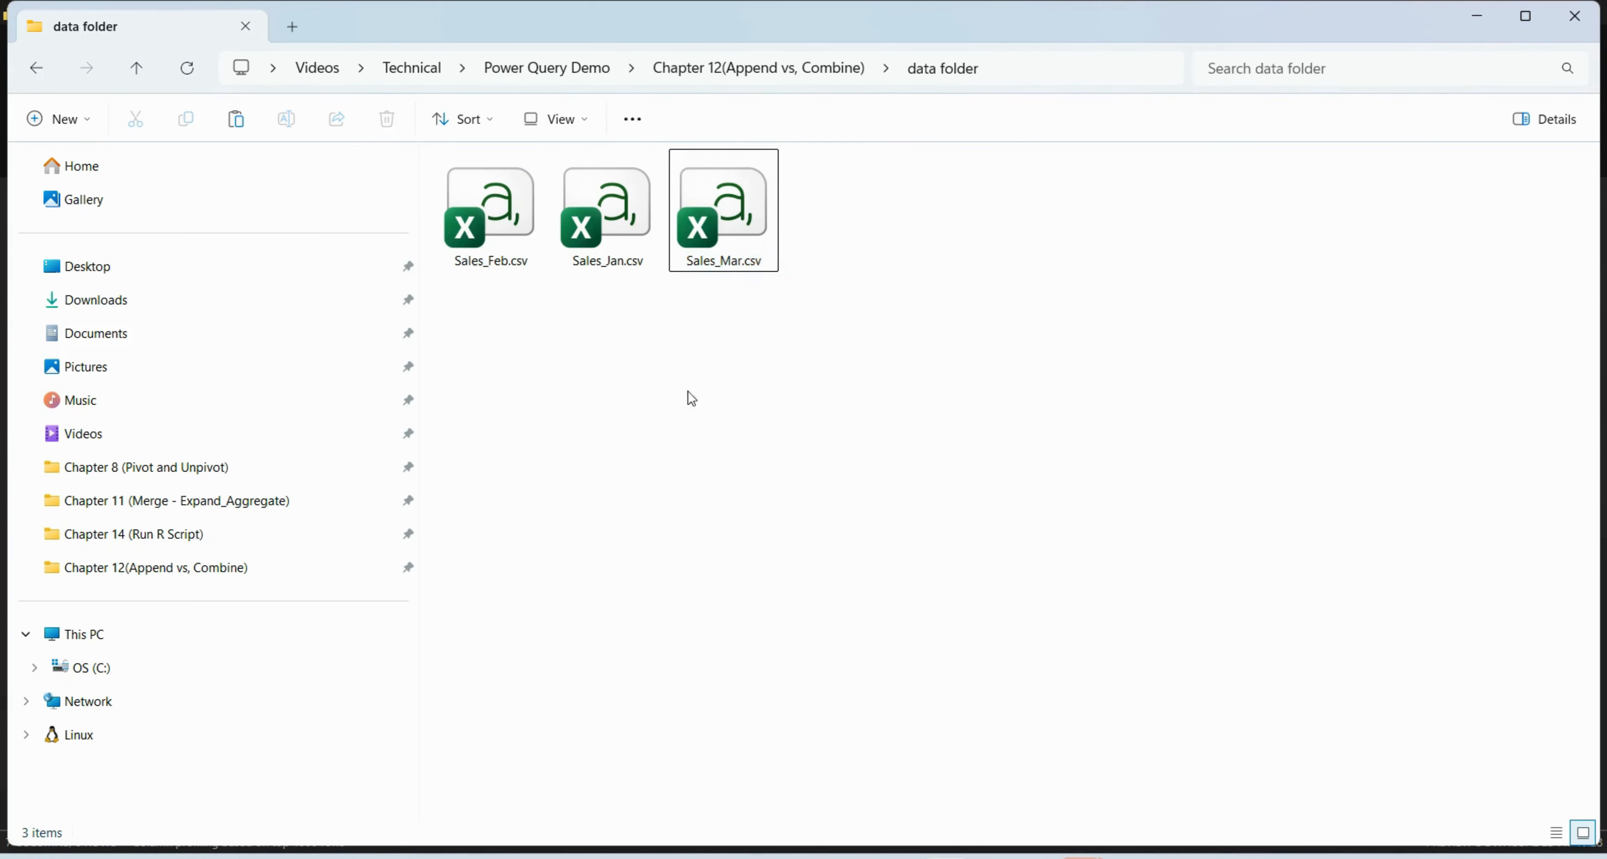
- Switch back to Power Query Editor and refresh the data folder query's preview to load the rows from Sales_Mar.csv
click(1477, 15)
click(571, 95)
drag(844, 822, 663, 816)
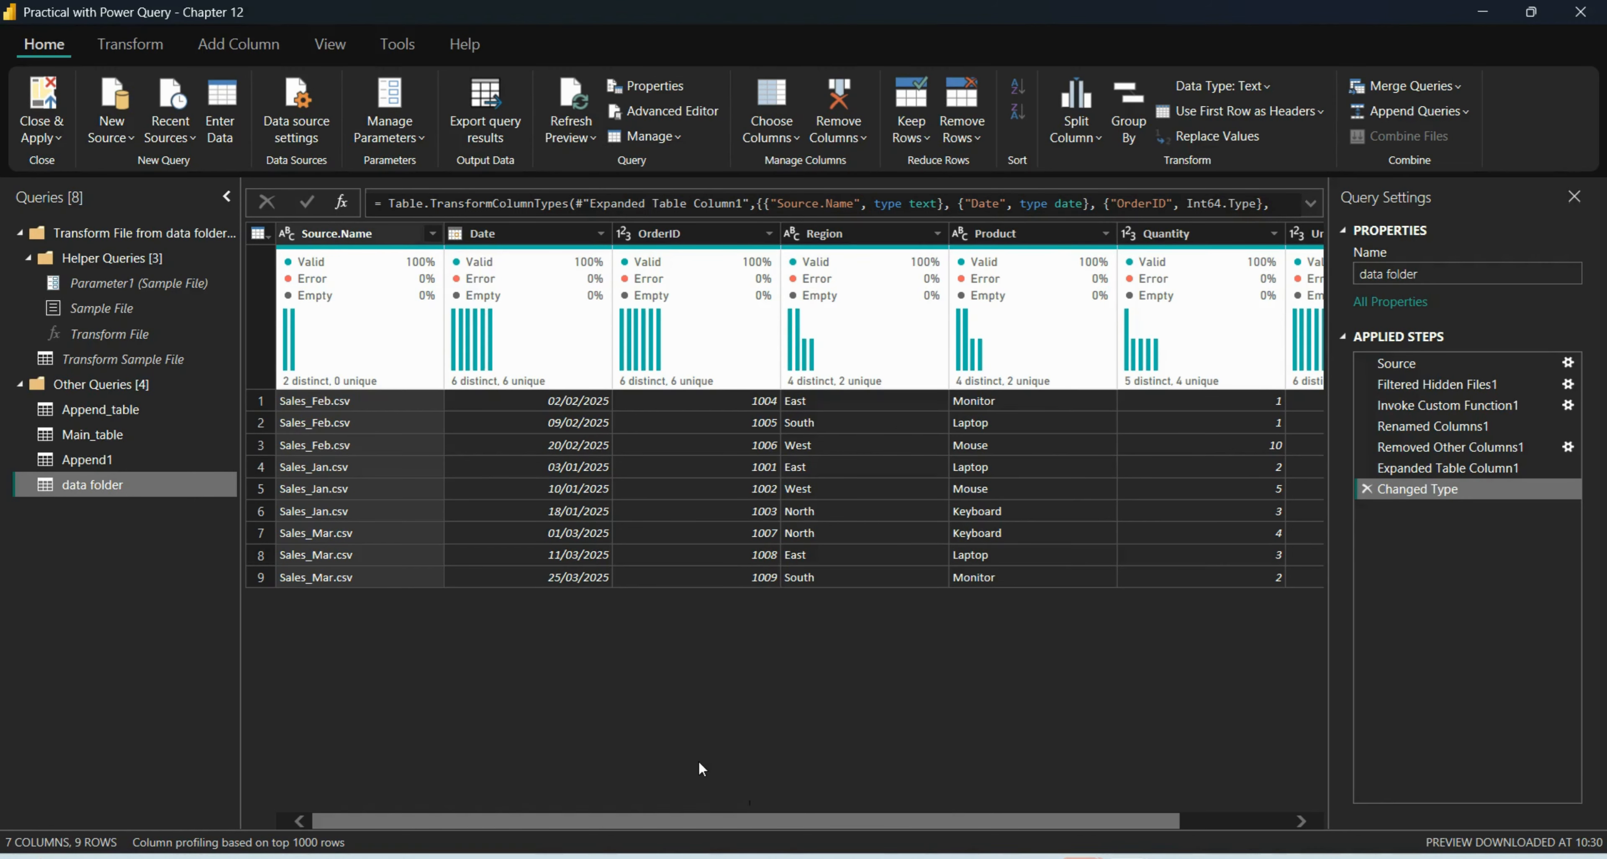
drag(725, 815, 1027, 827)
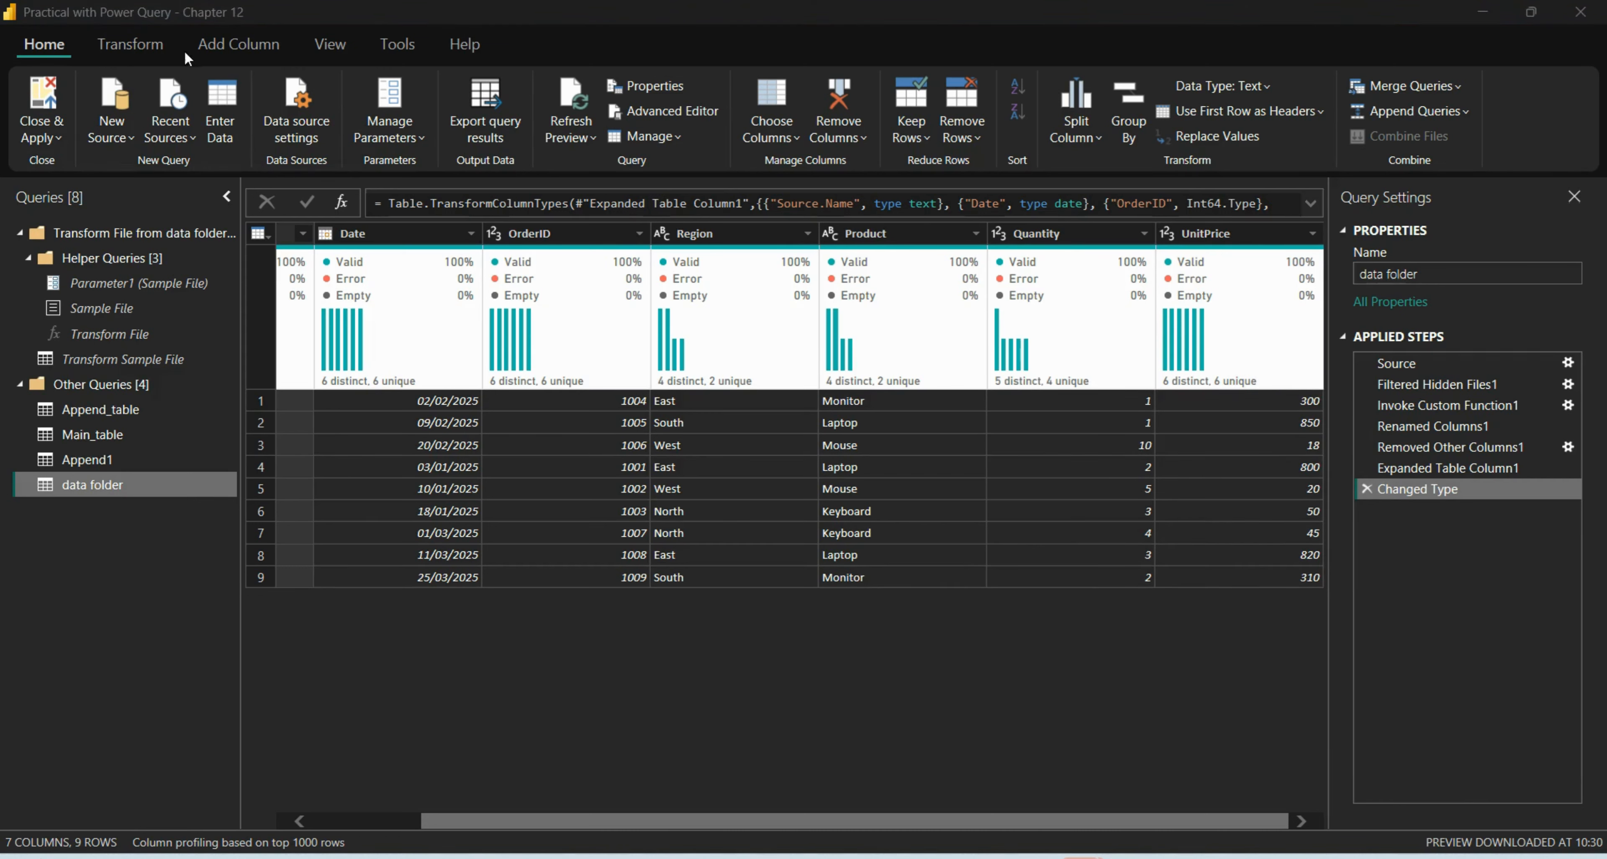
- Start a custom column in the data folder query and name it Total_price
click(231, 46)
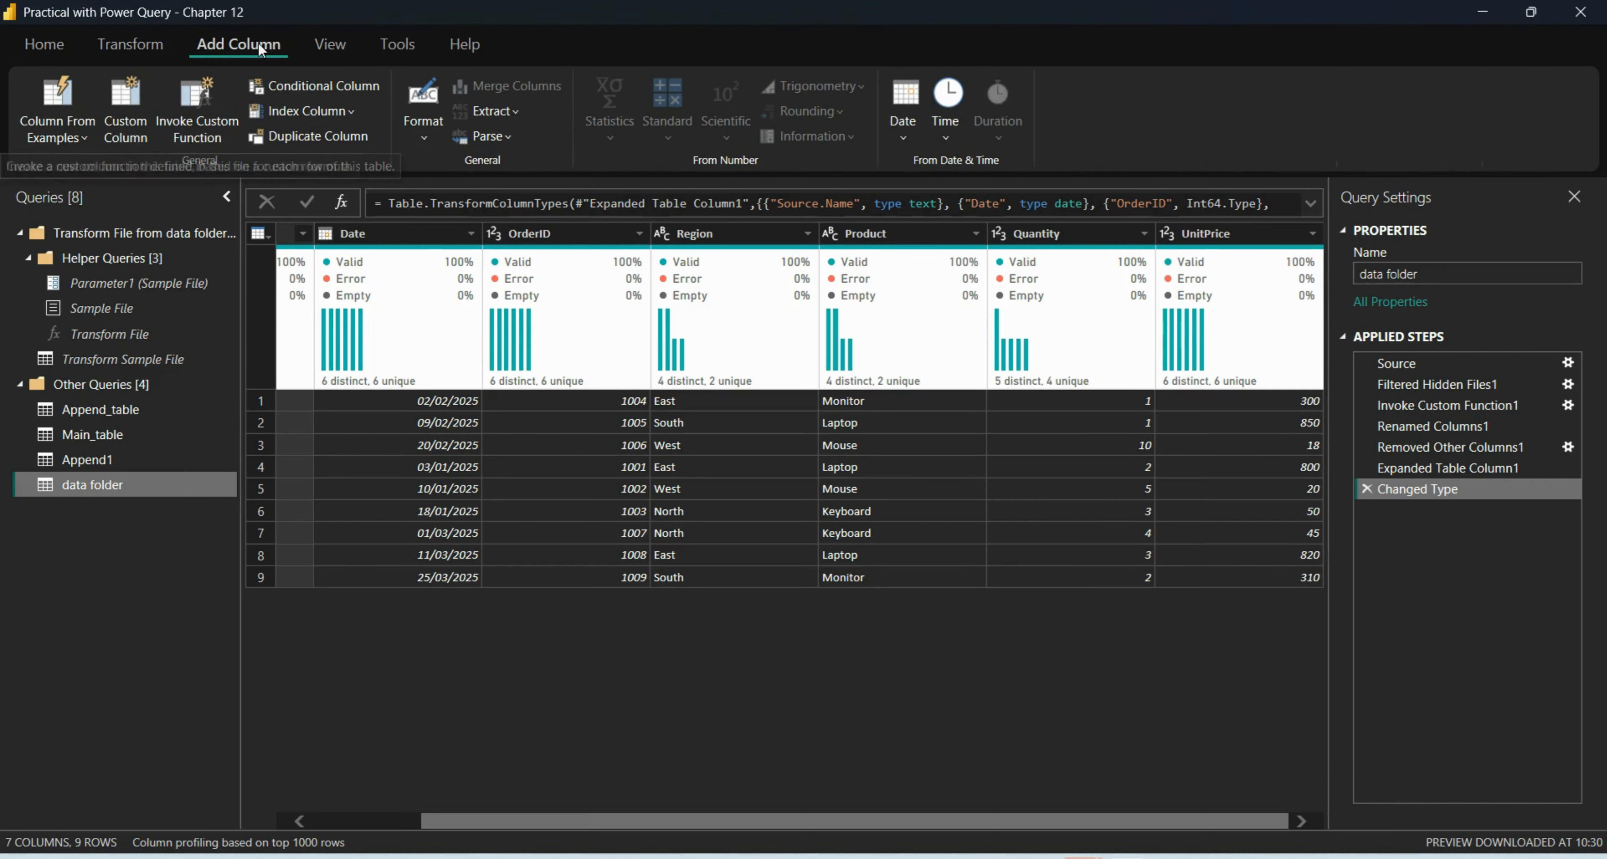
click(123, 140)
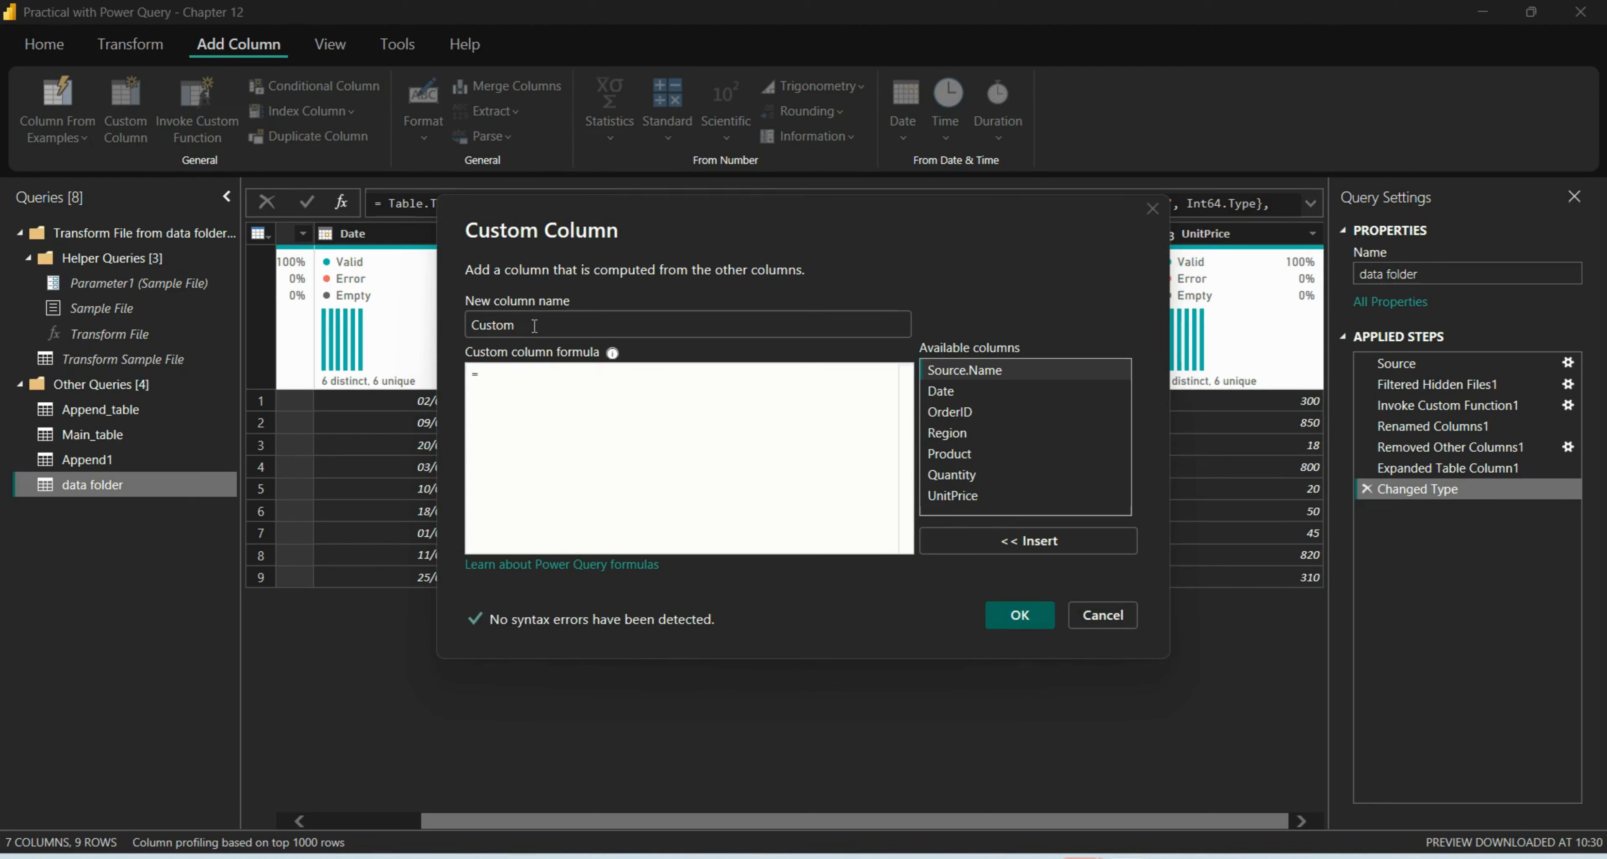
drag(533, 326, 428, 324)
text(un)
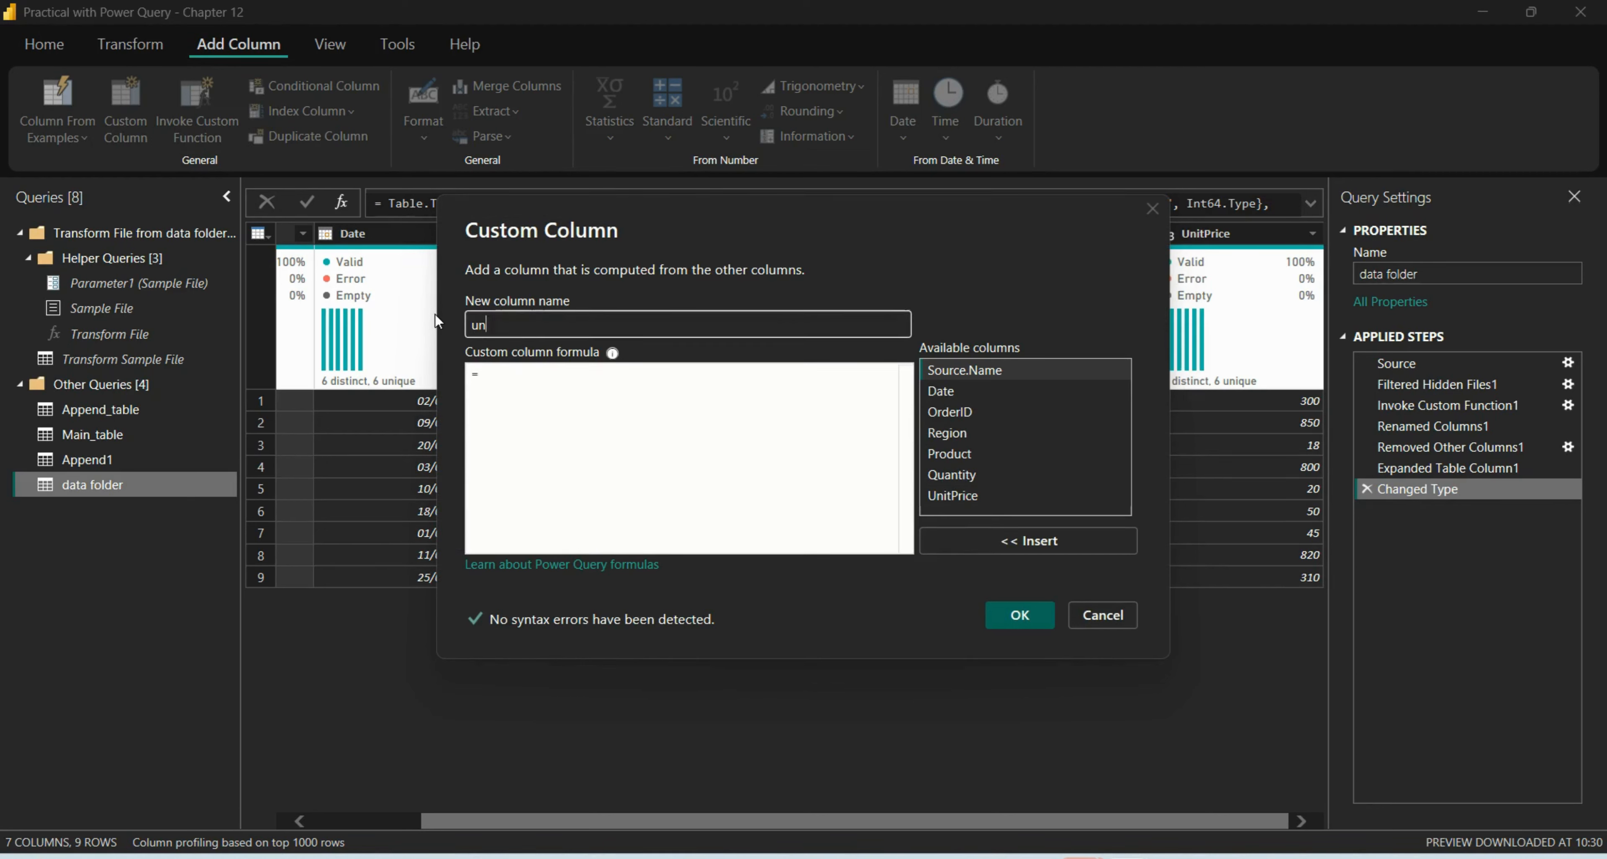
text(itPrice)
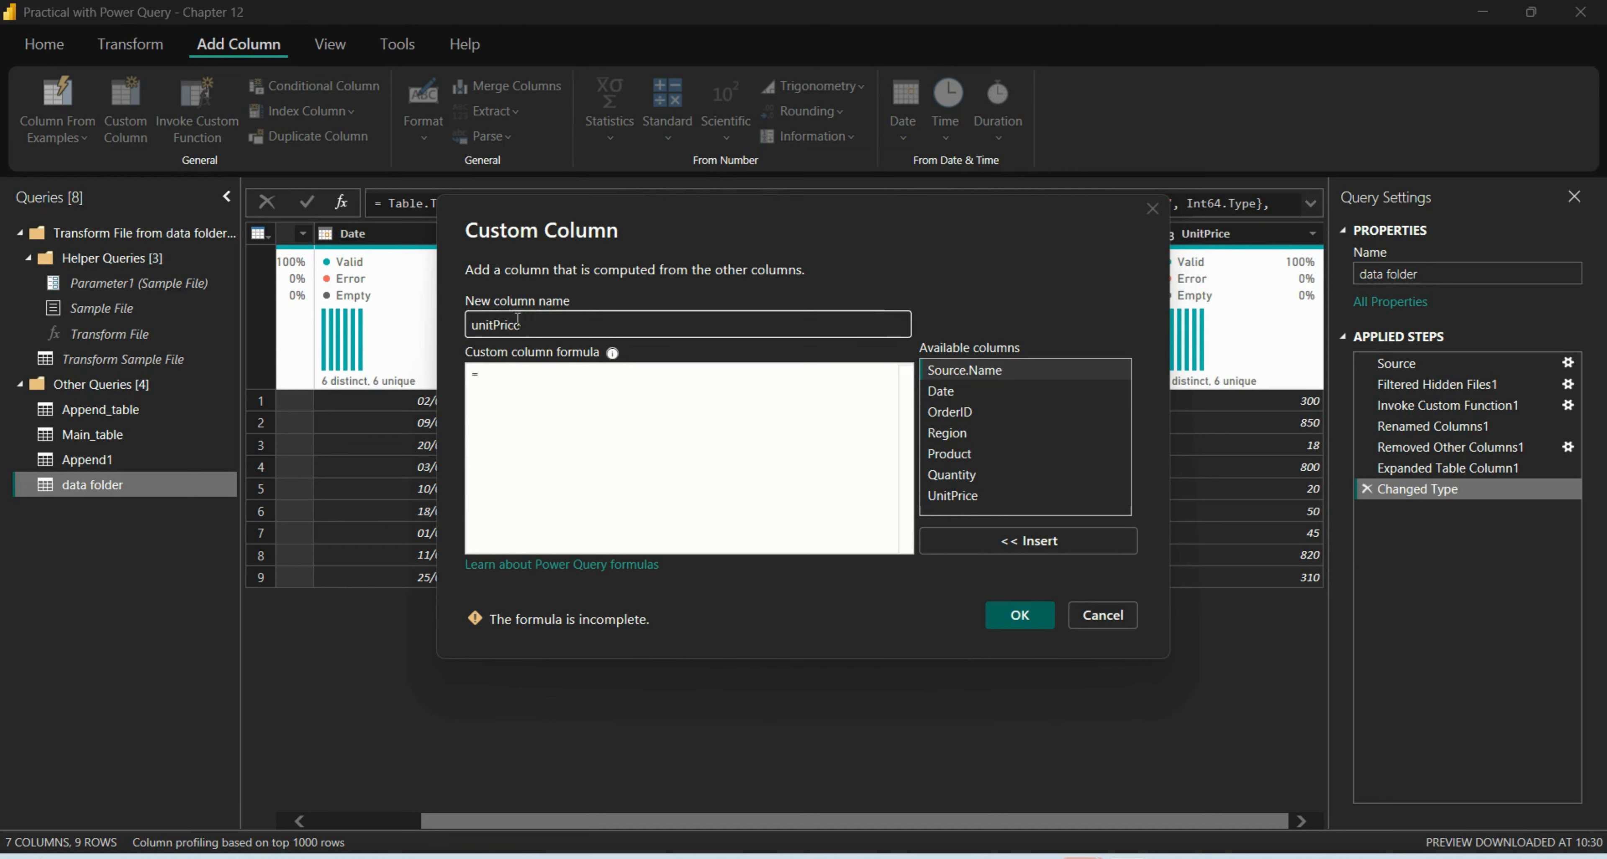
drag(521, 325, 436, 326)
text(To)
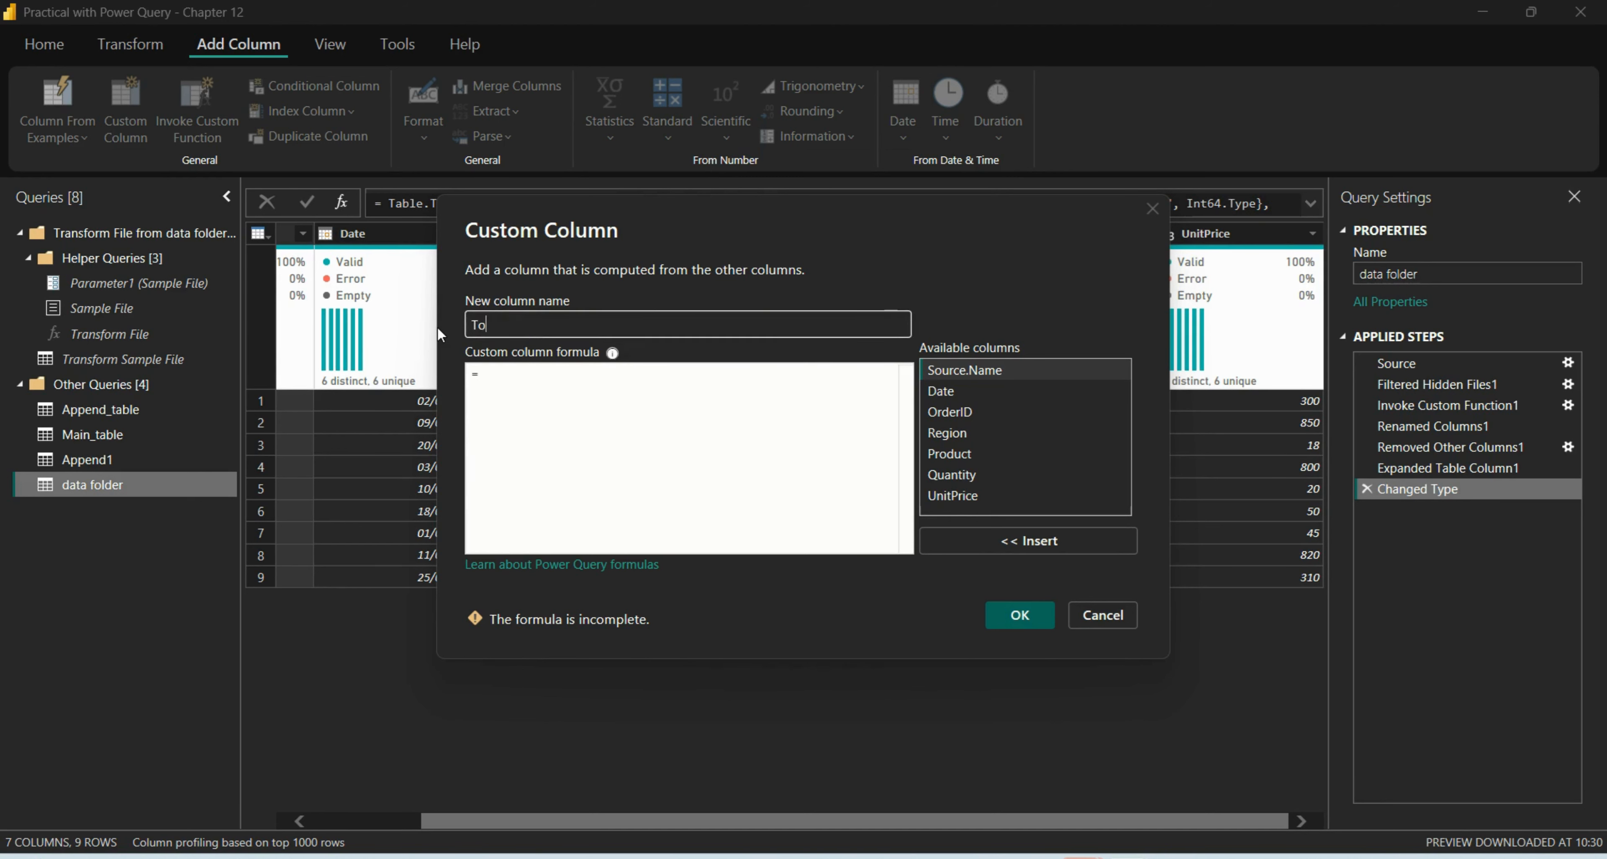
text(tal_price)
- Set the Total_price formula to [Quantity]*[UnitPrice] and add the column to the query
click(519, 391)
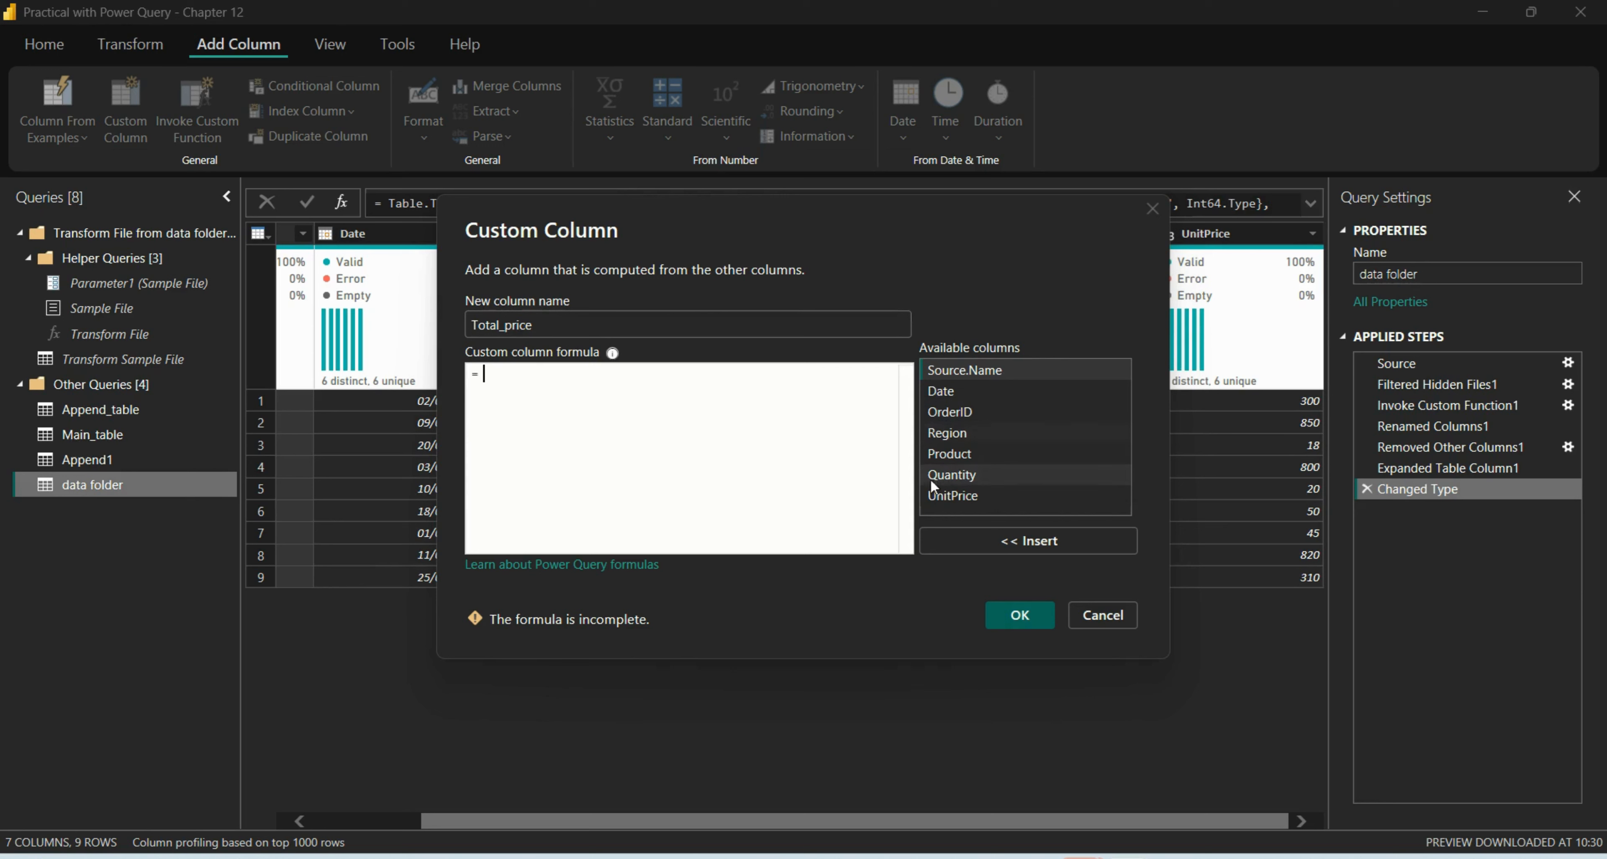
double_click(960, 477)
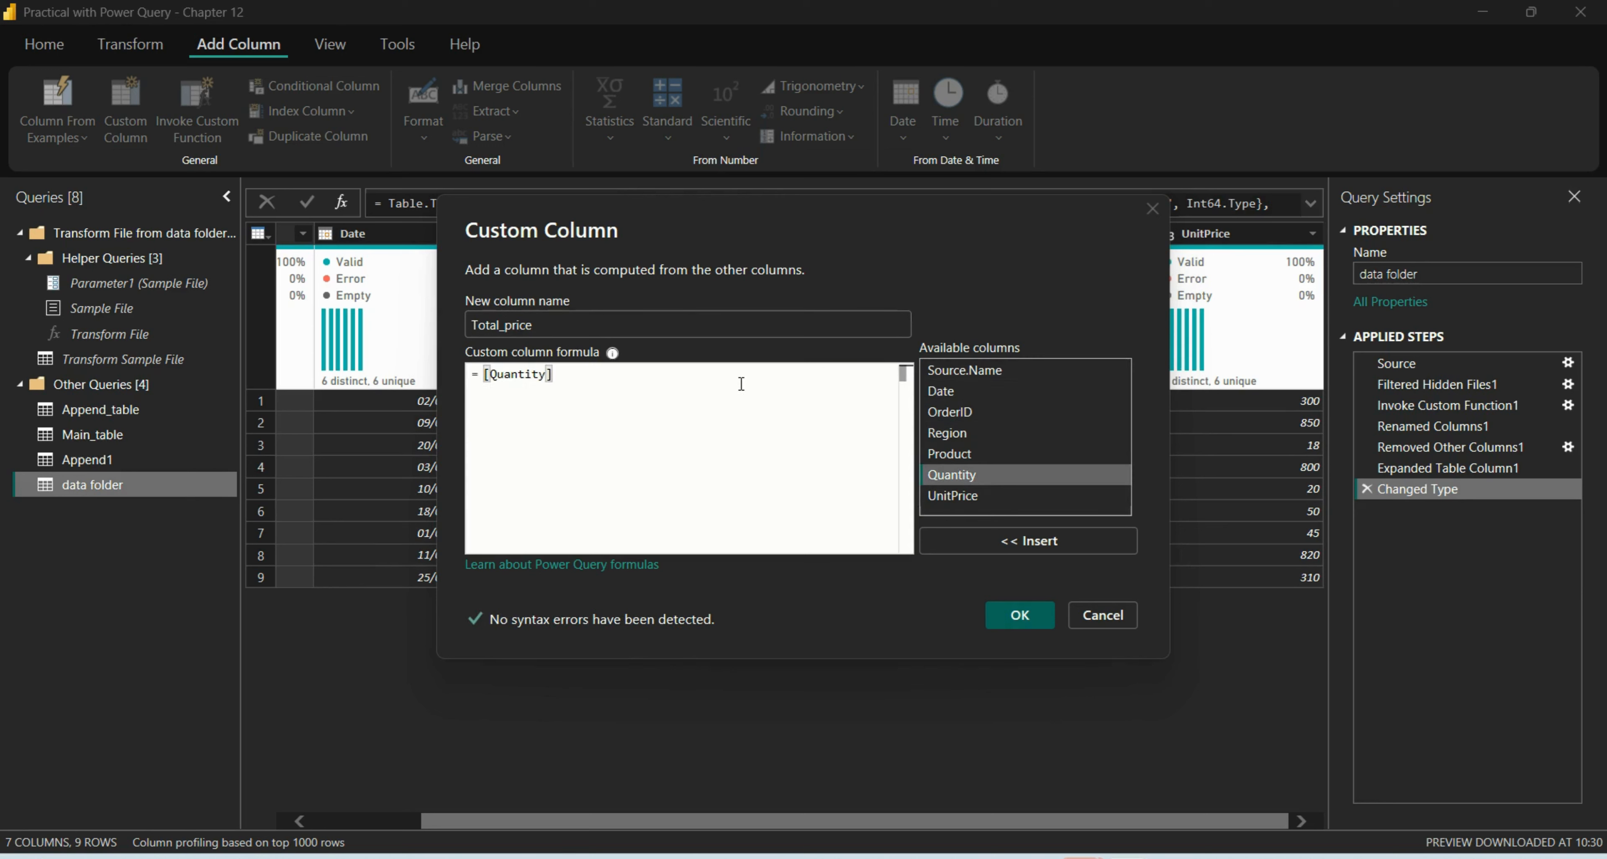
click(689, 379)
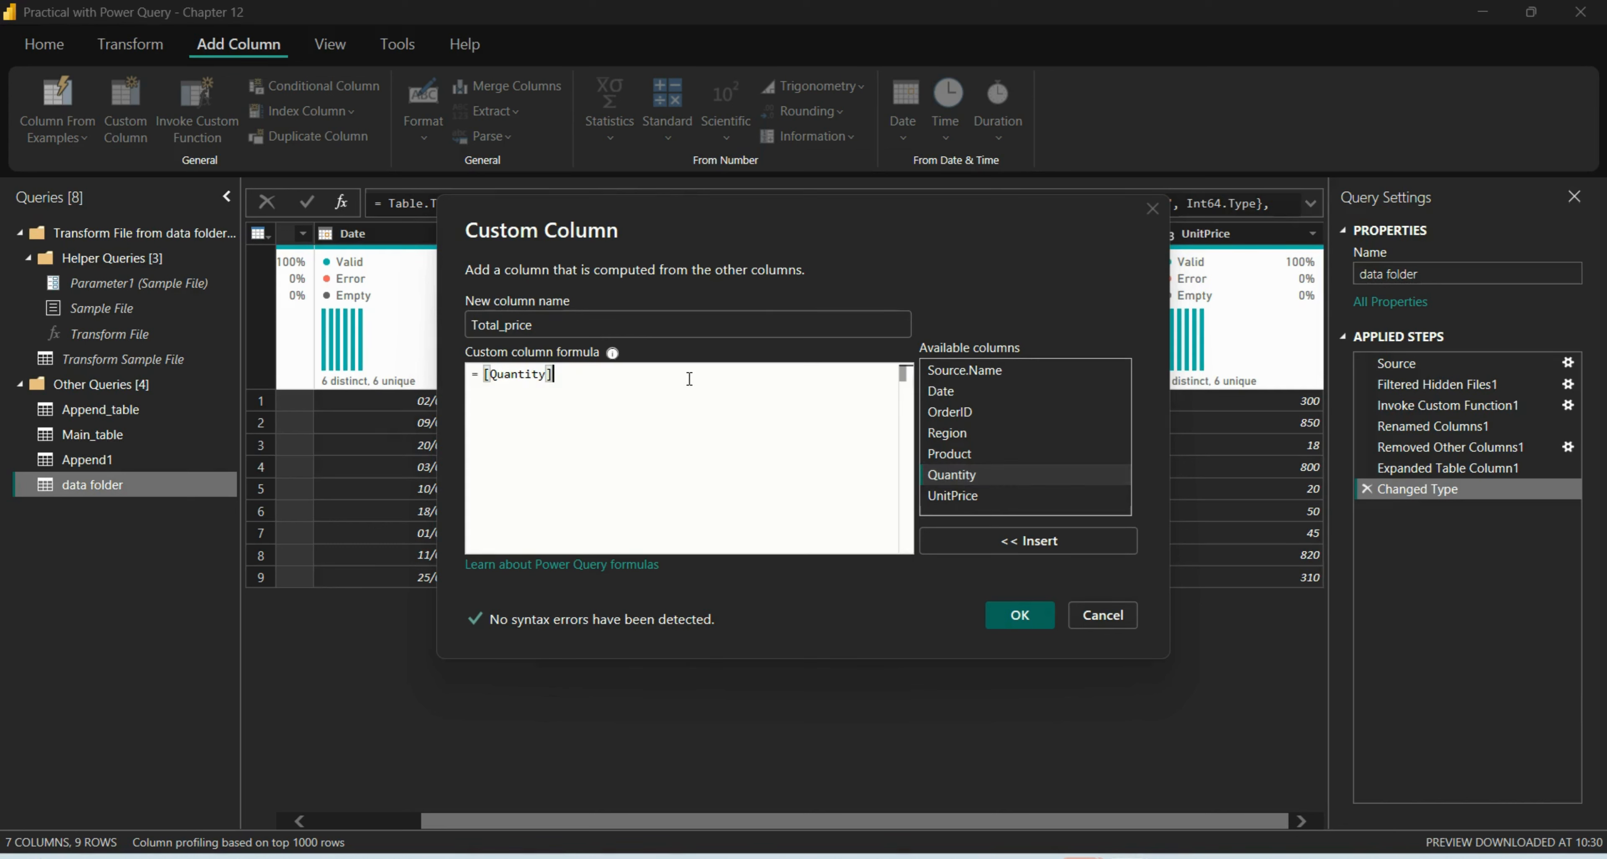
text(*)
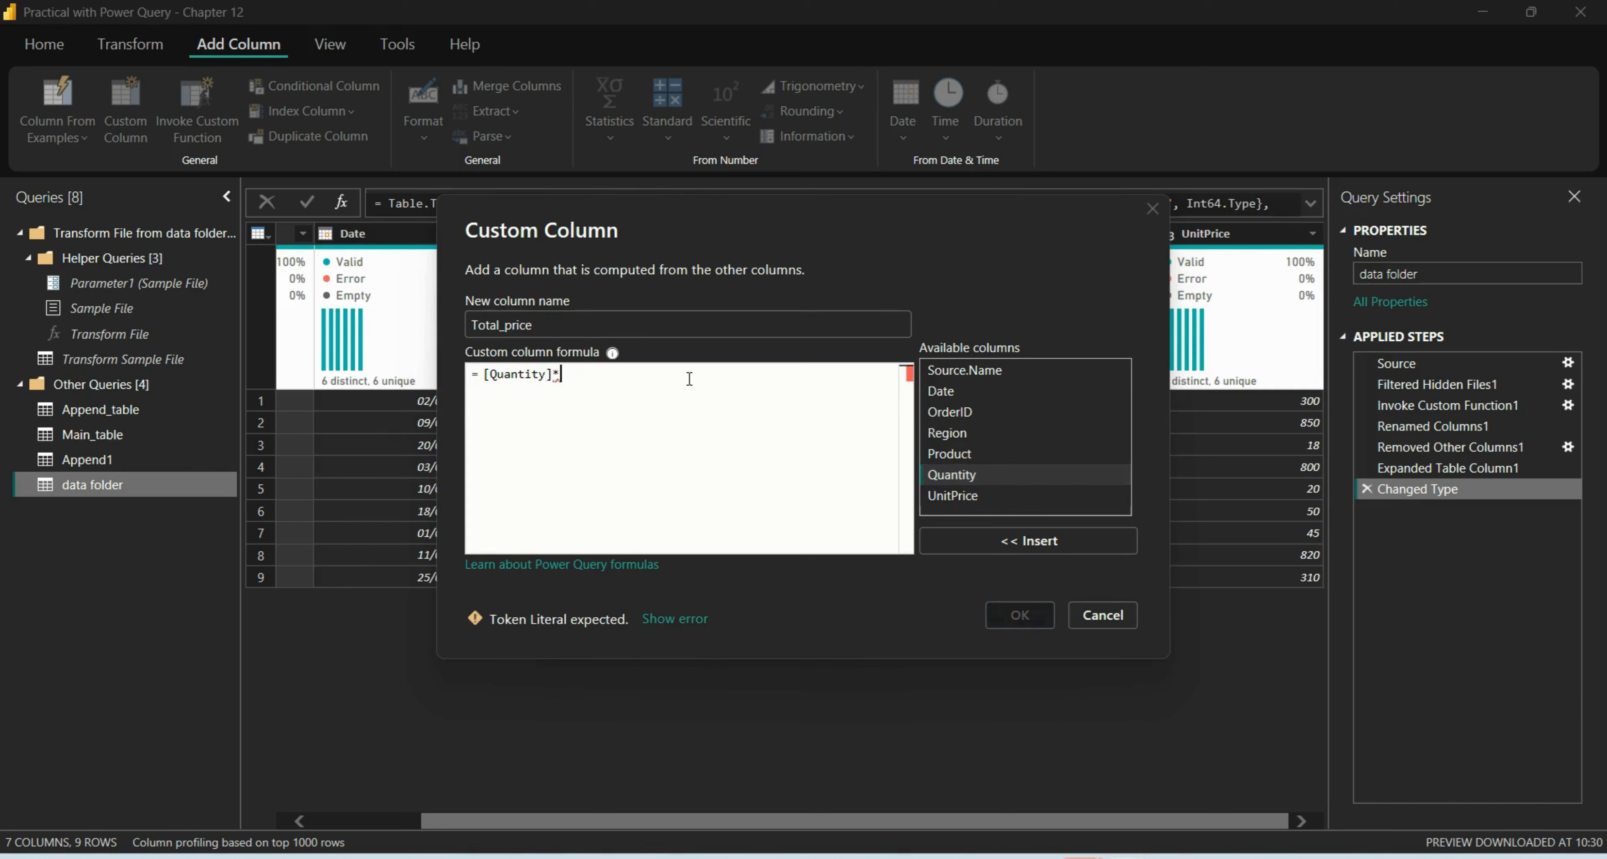
click(957, 496)
click(1019, 543)
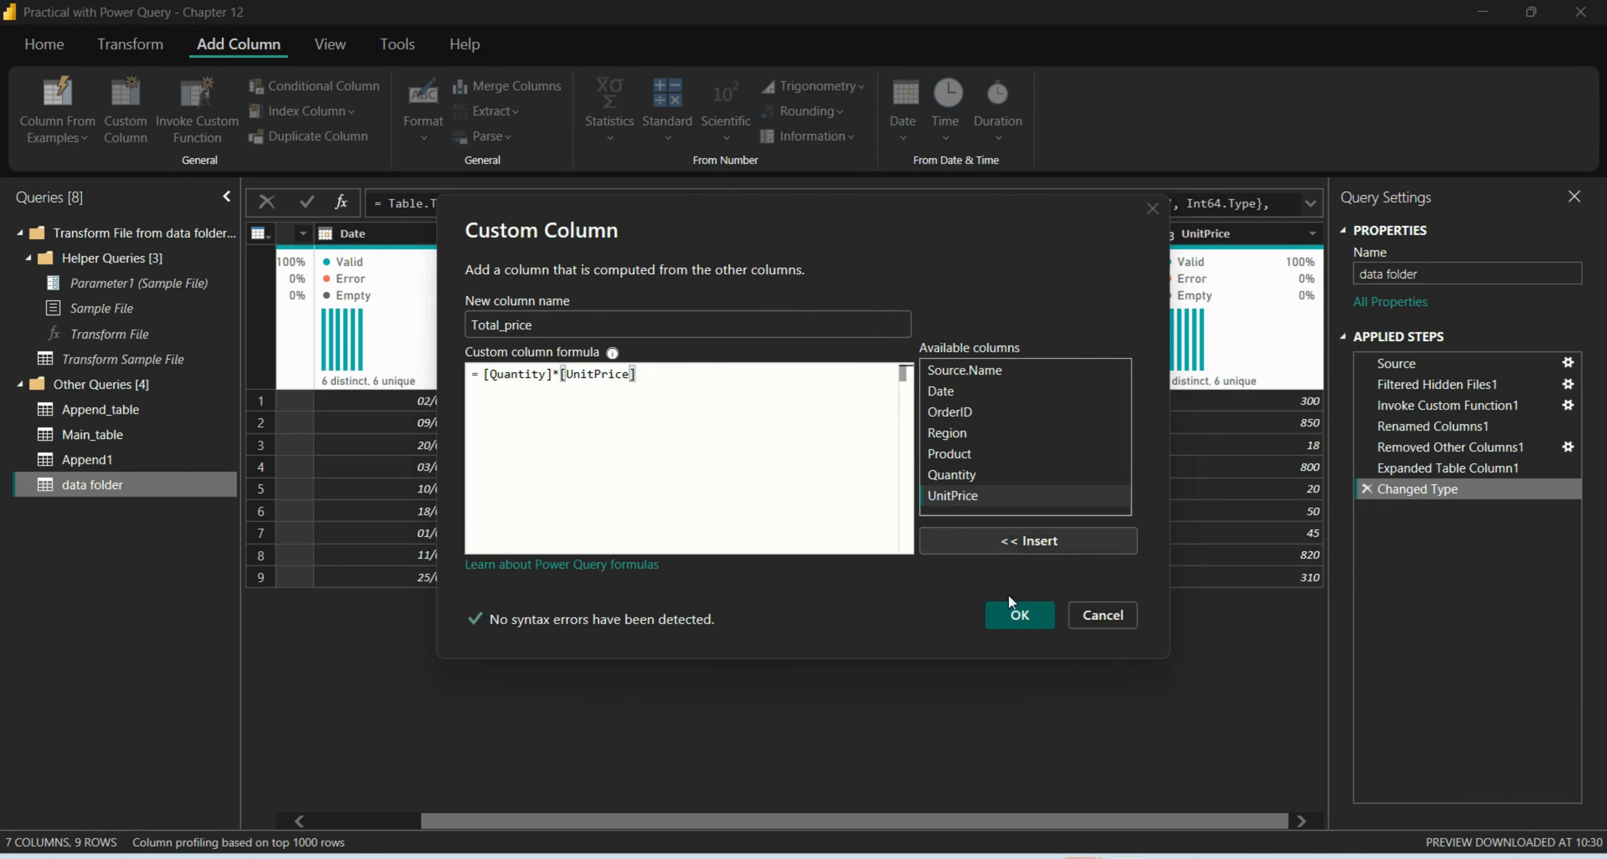
click(1029, 619)
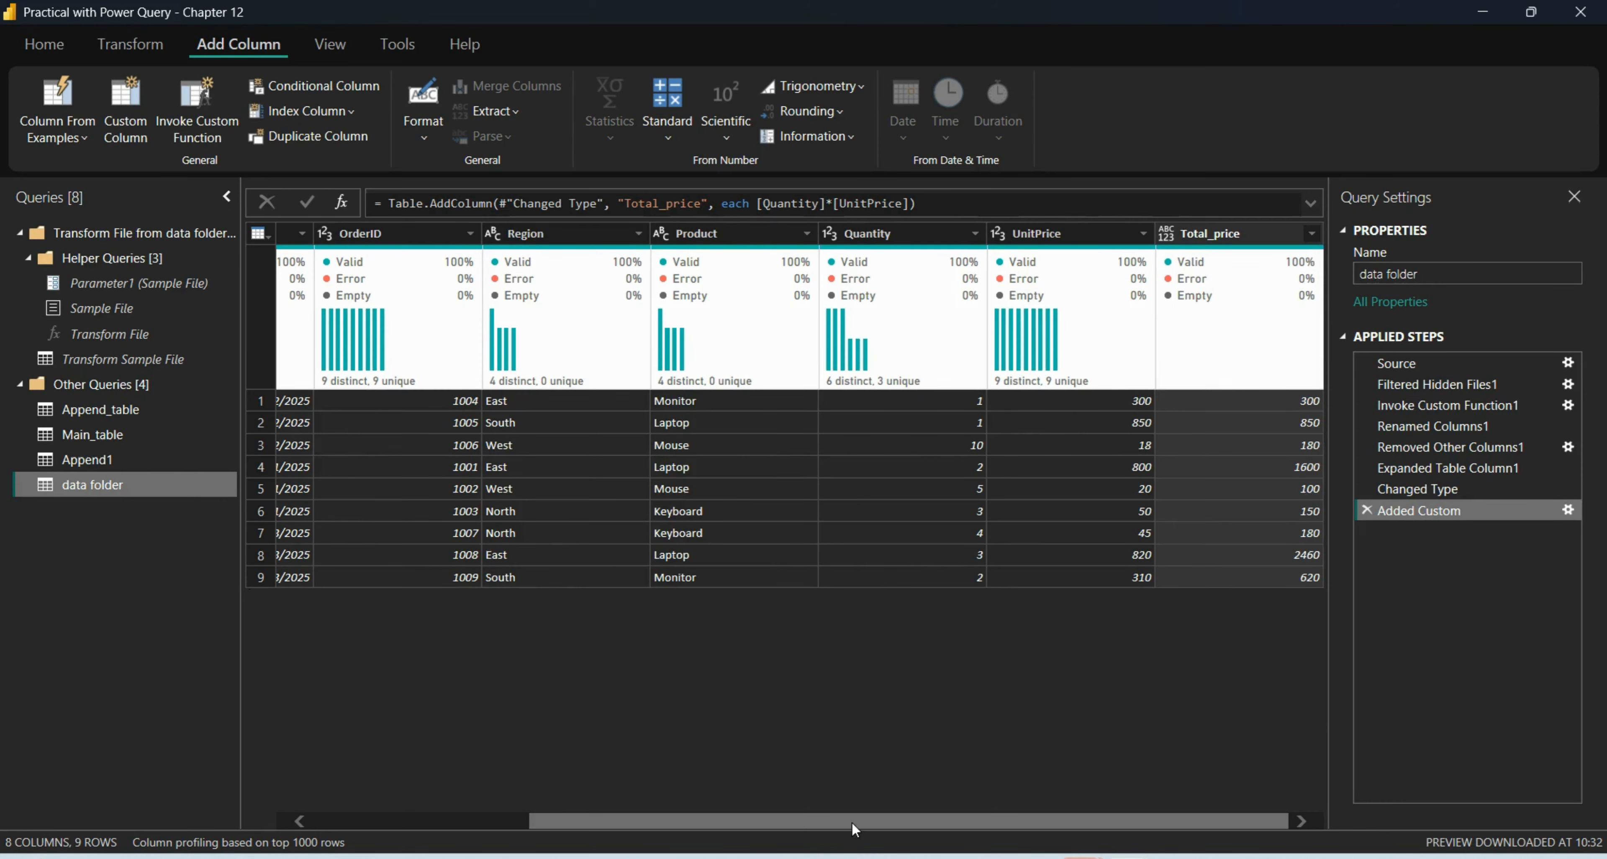
drag(853, 822, 472, 813)
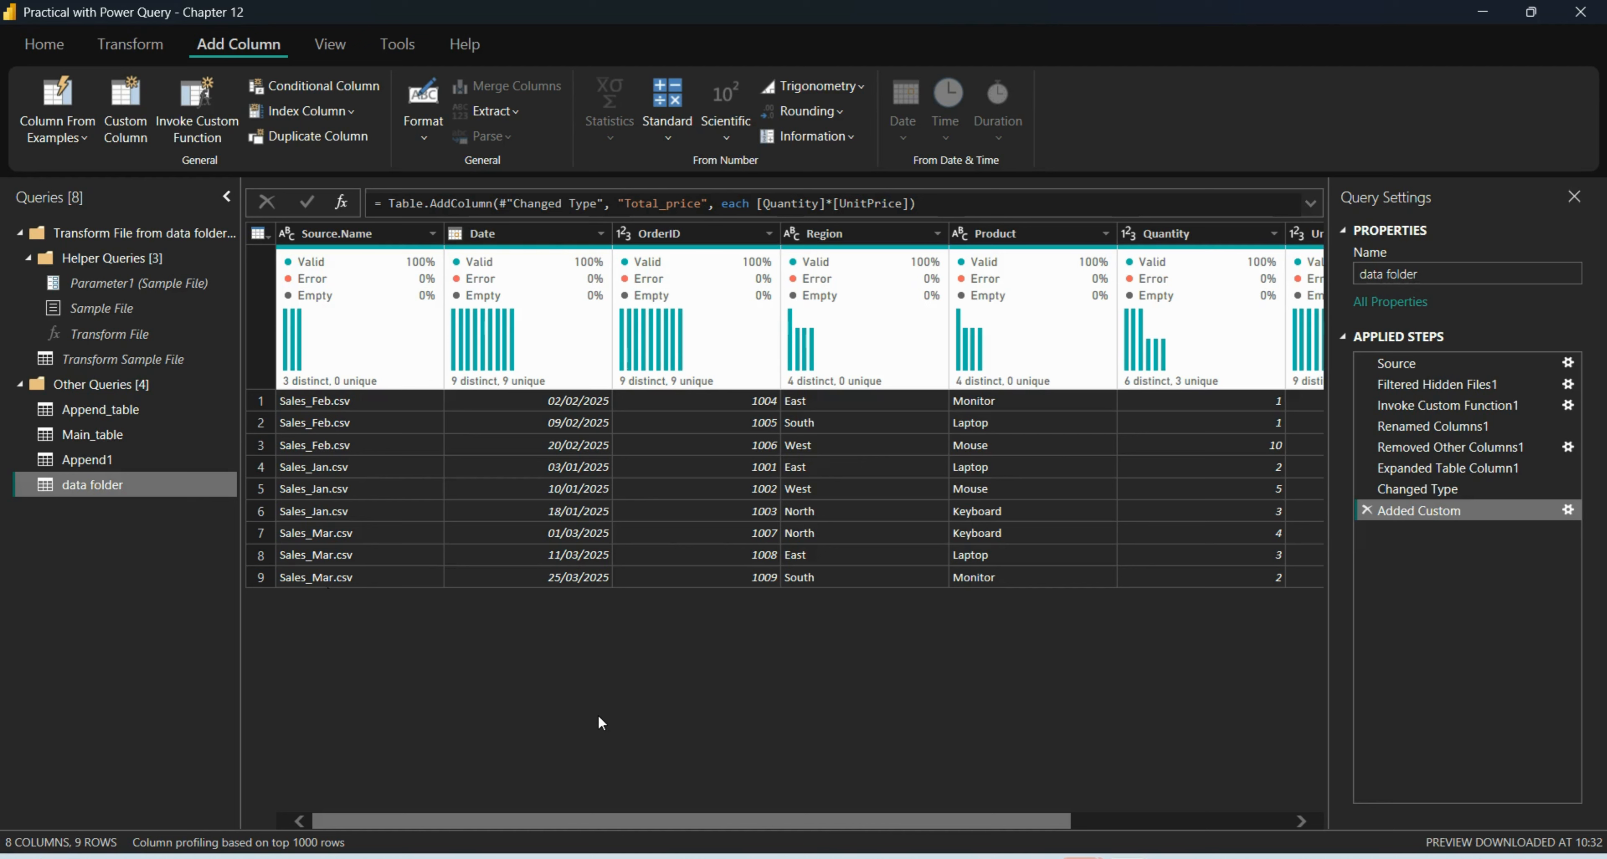
drag(791, 813, 1075, 821)
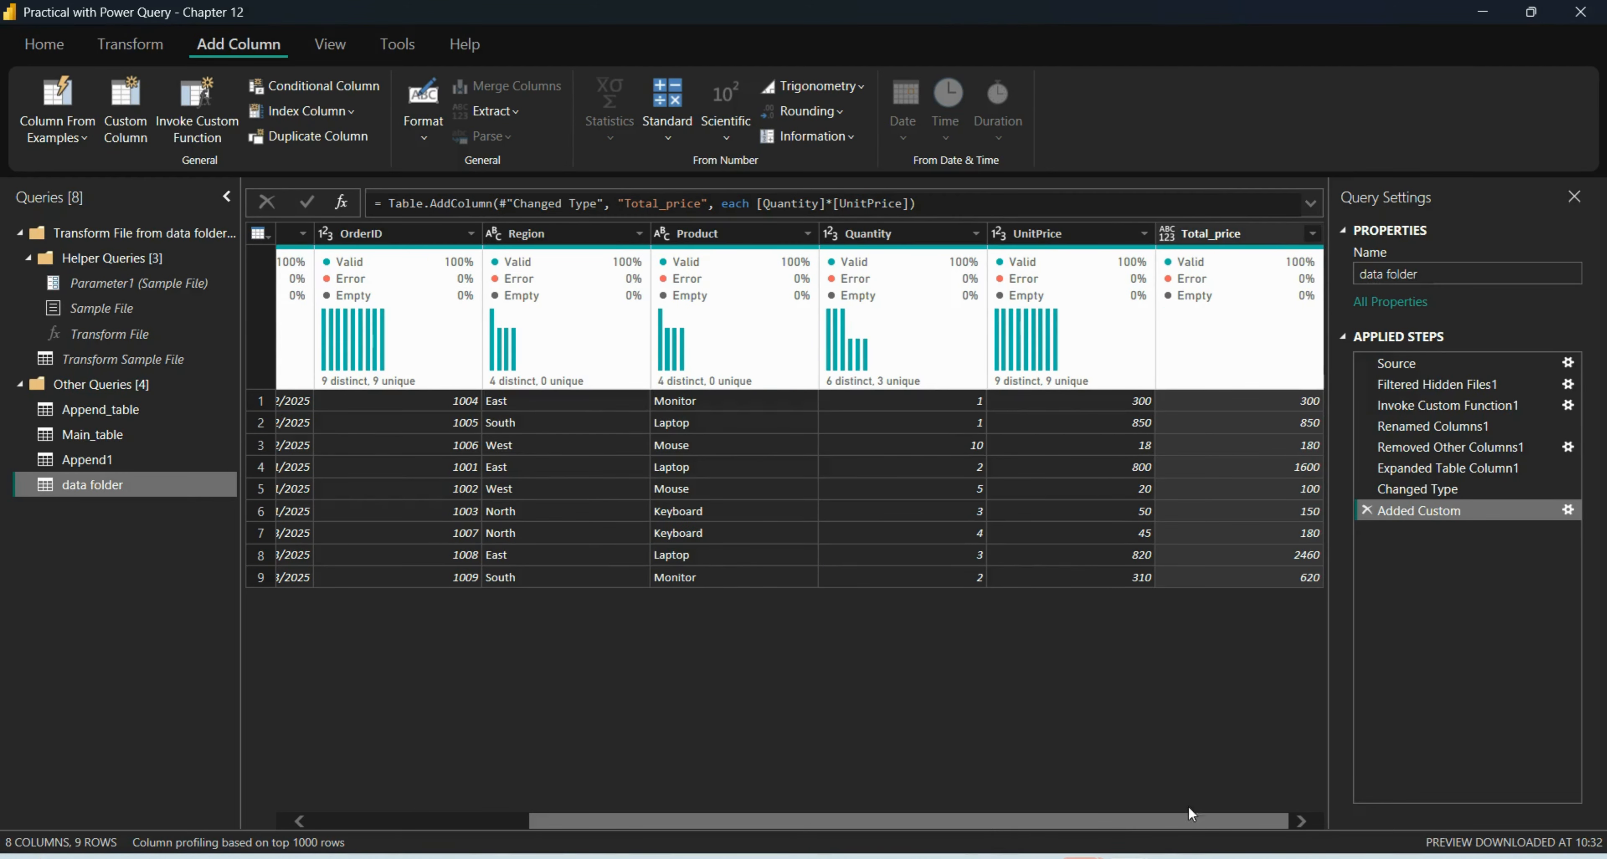
- Switch to File Explorer and copy Sales_Apr.csv from the Chapter 12 folder into the data folder
click(939, 857)
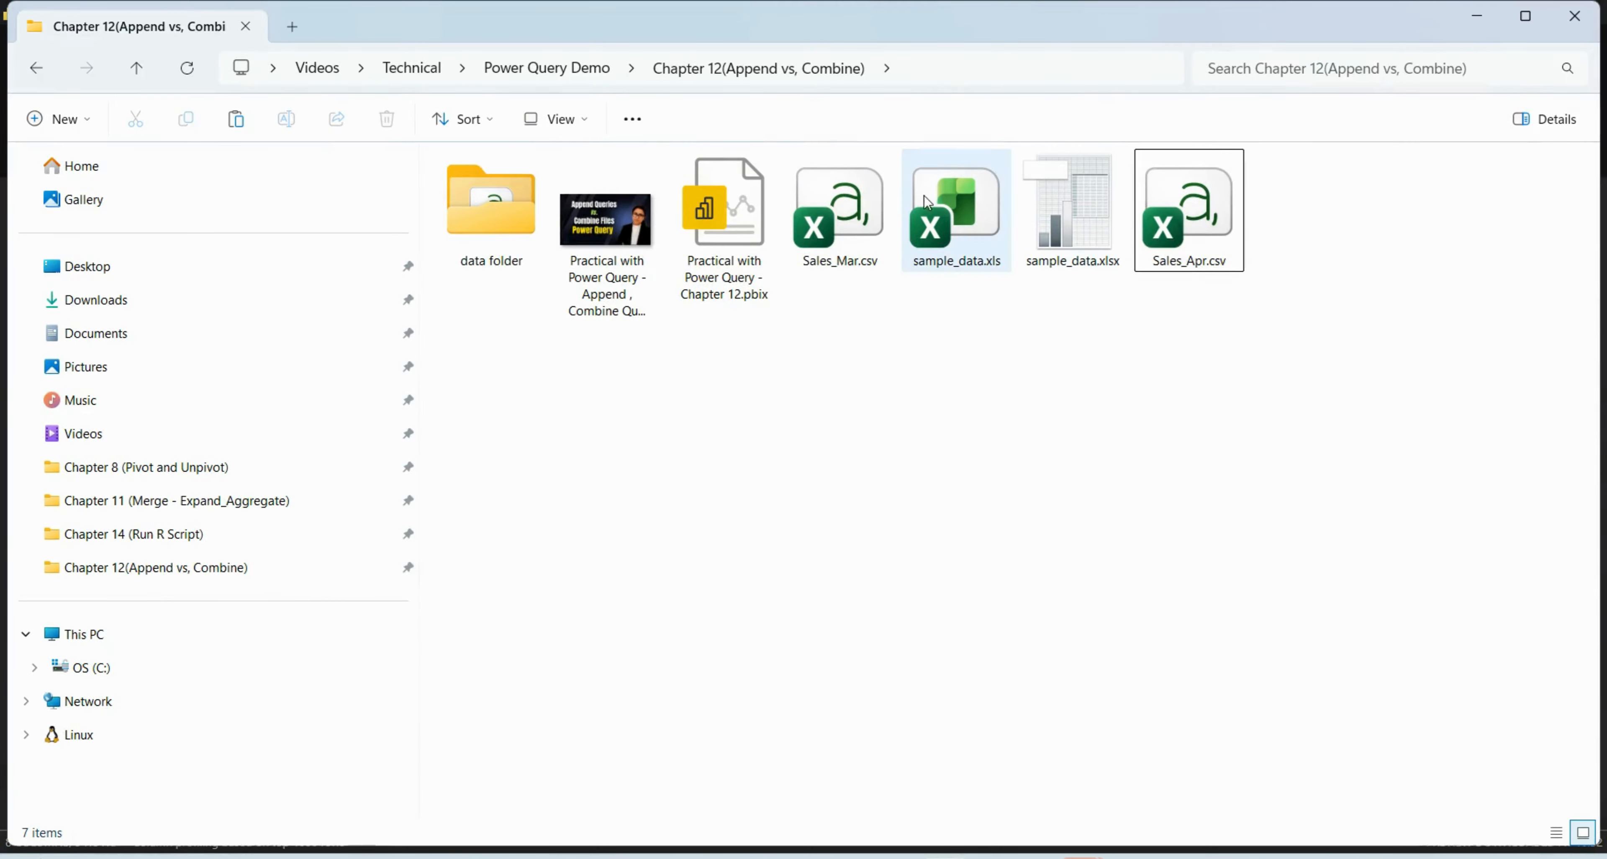
click(1190, 250)
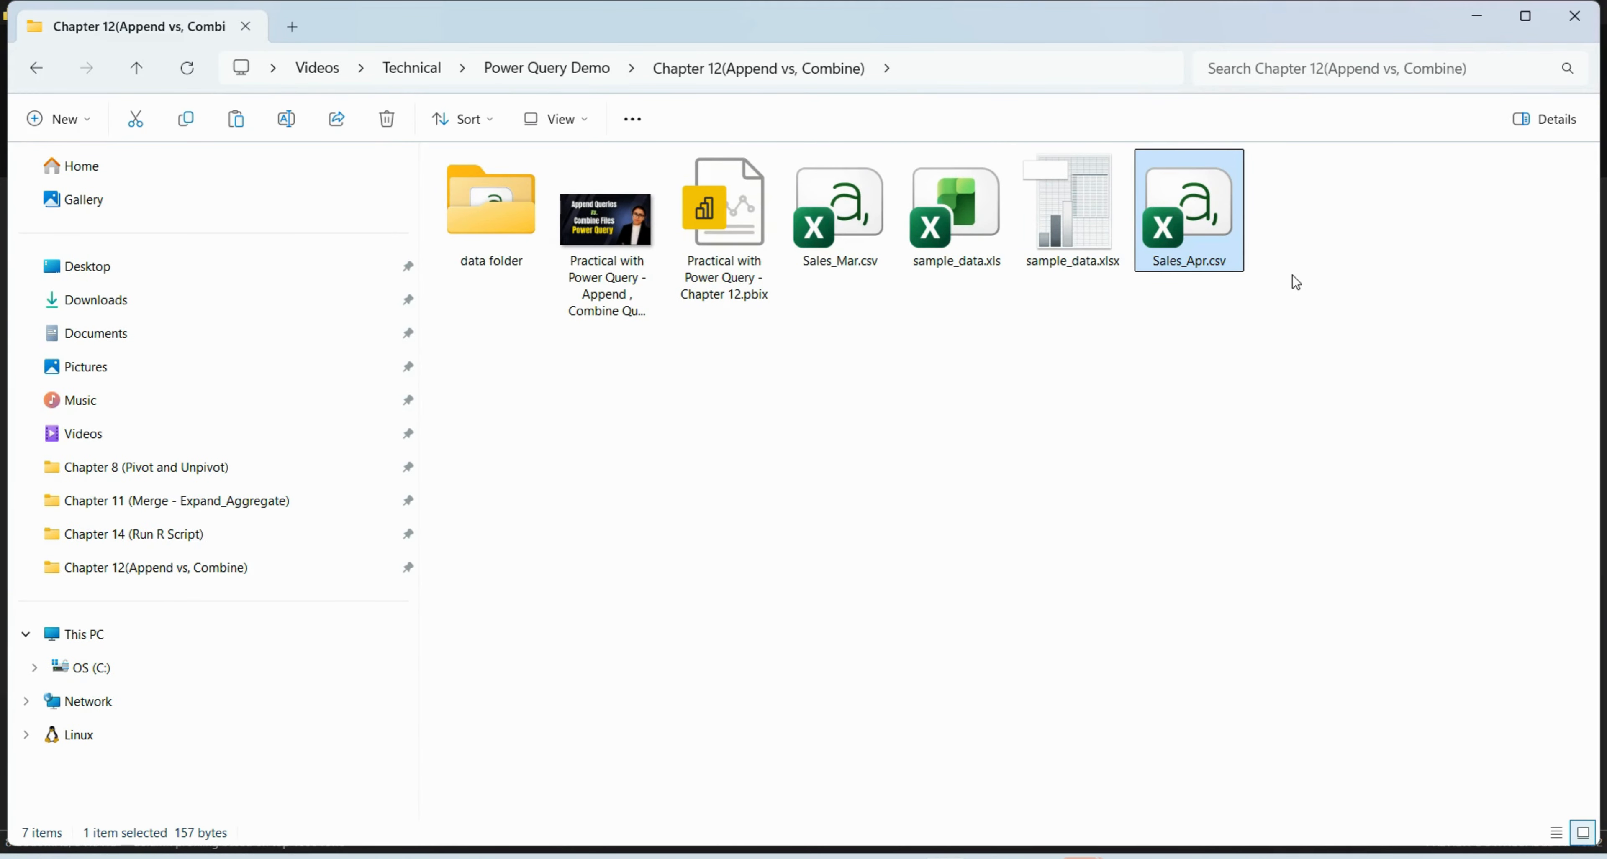
double_click(491, 206)
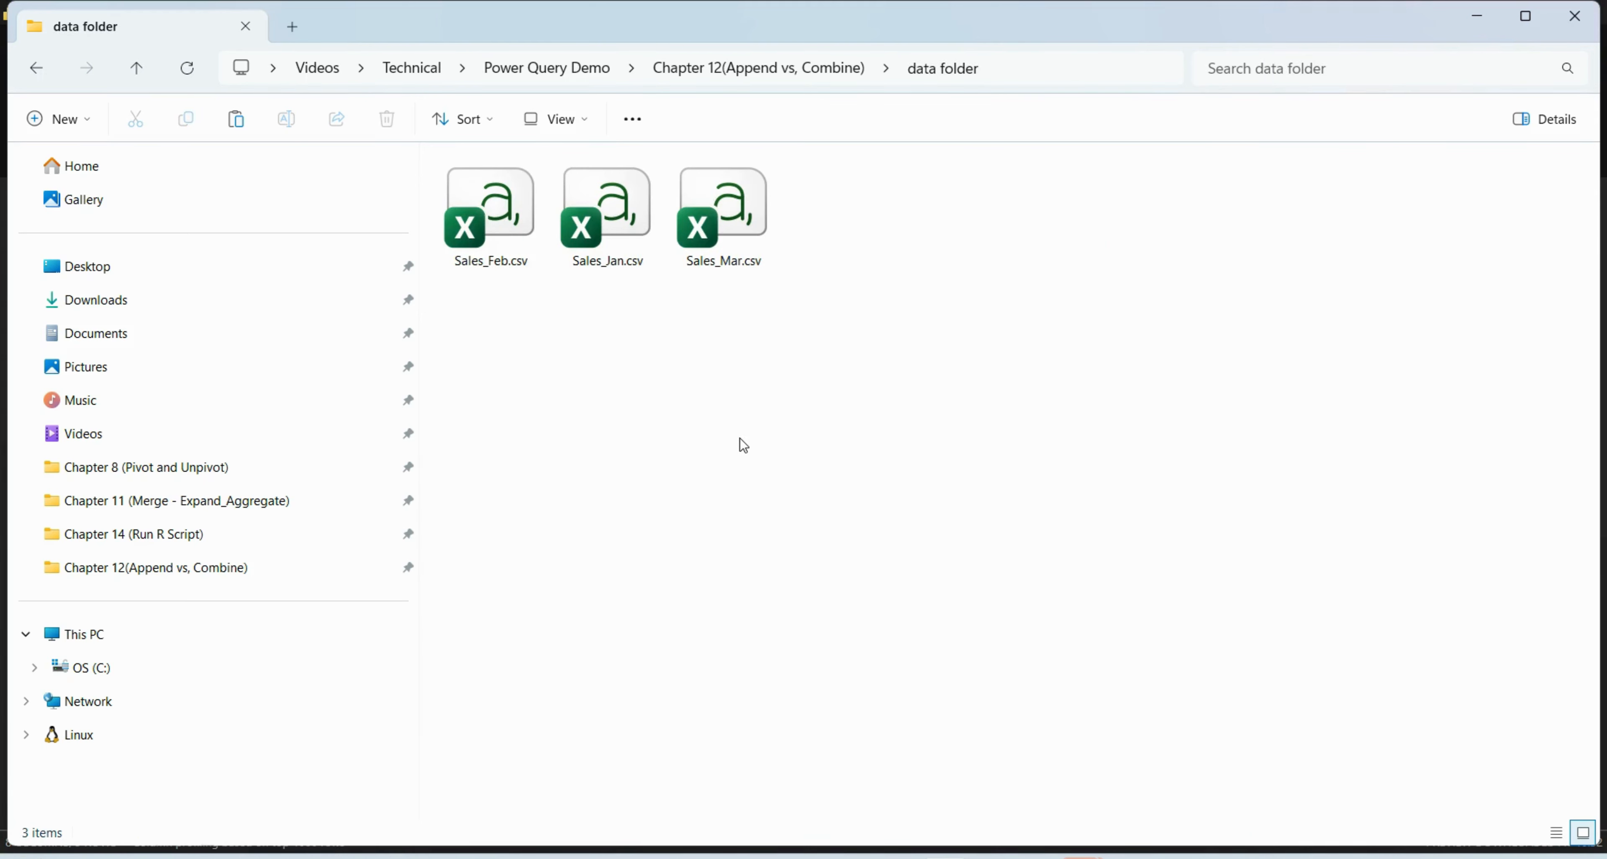
key(ctrl+v)
click(993, 462)
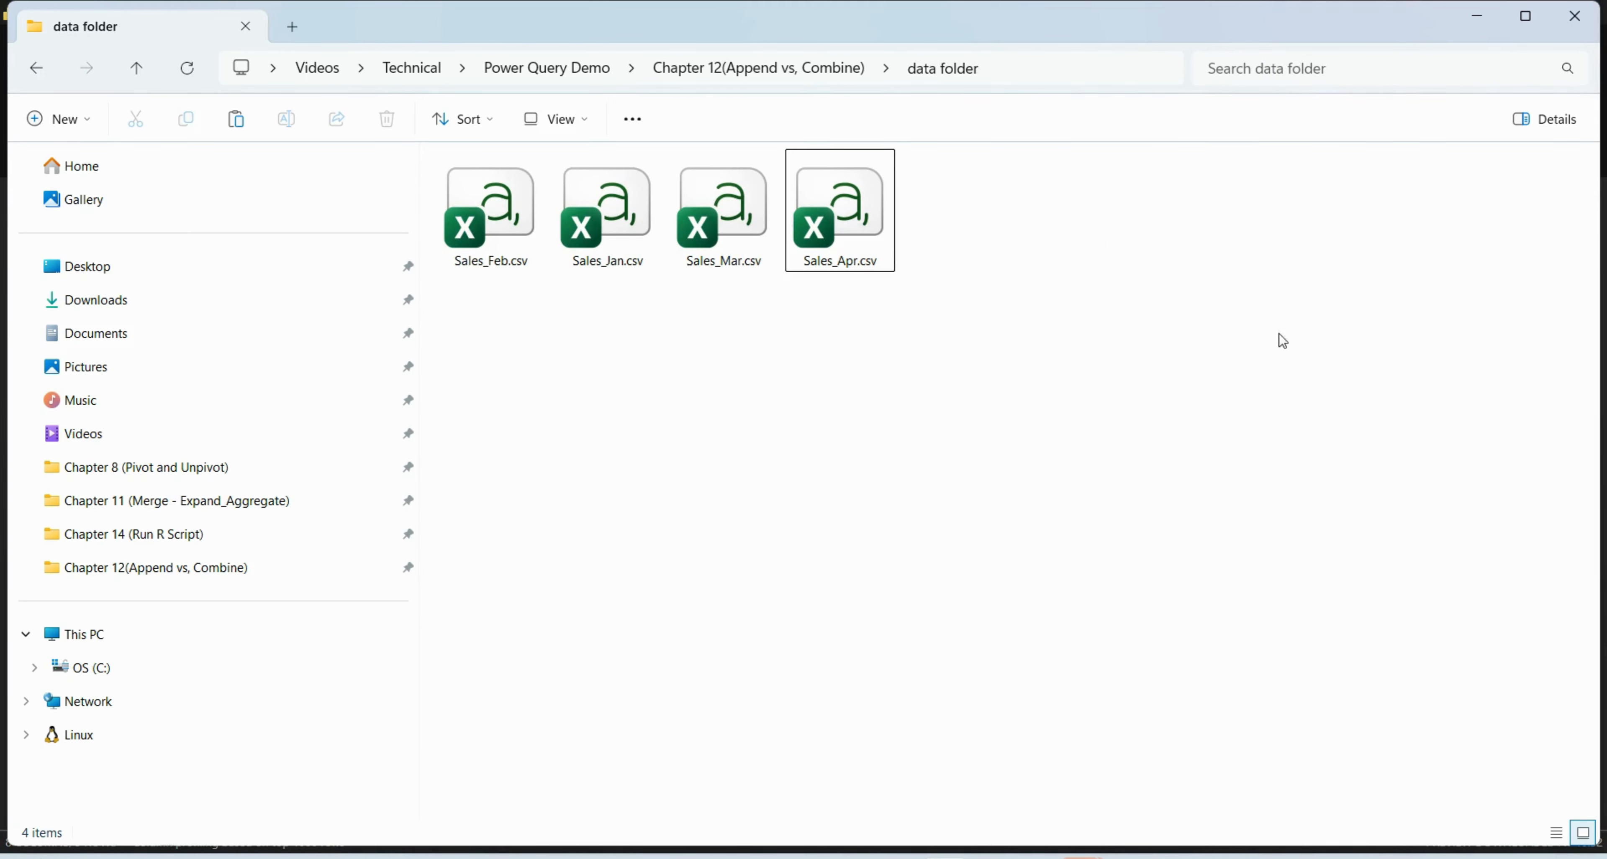
- Return to Power Query Editor, refresh the data folder query's preview, and review the Sales_Apr.csv rows with their Total_price values
click(1475, 17)
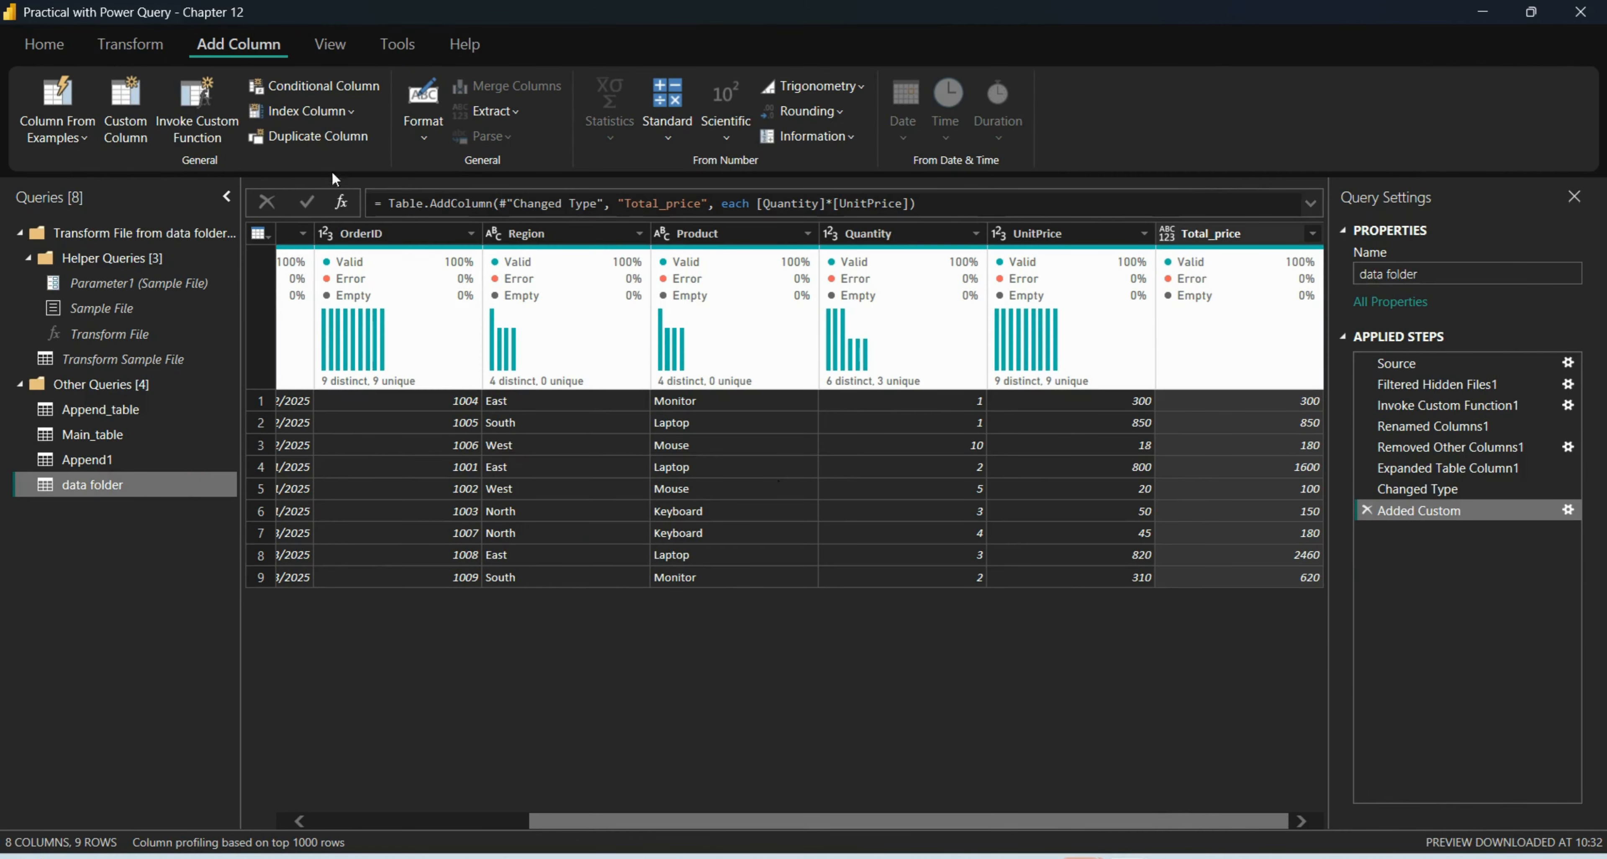
click(50, 45)
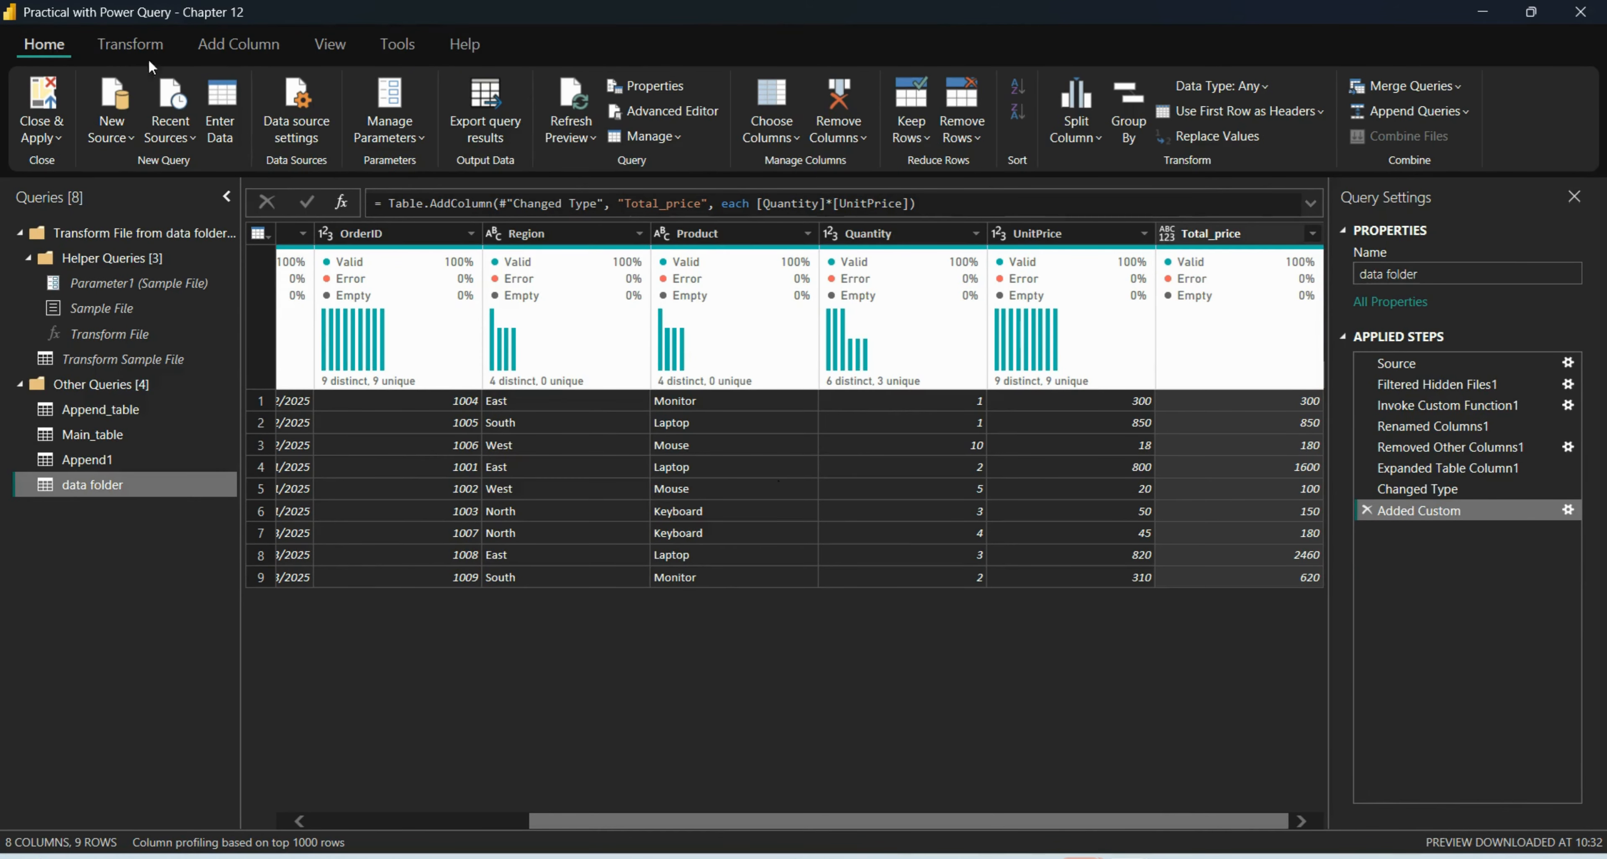
click(584, 136)
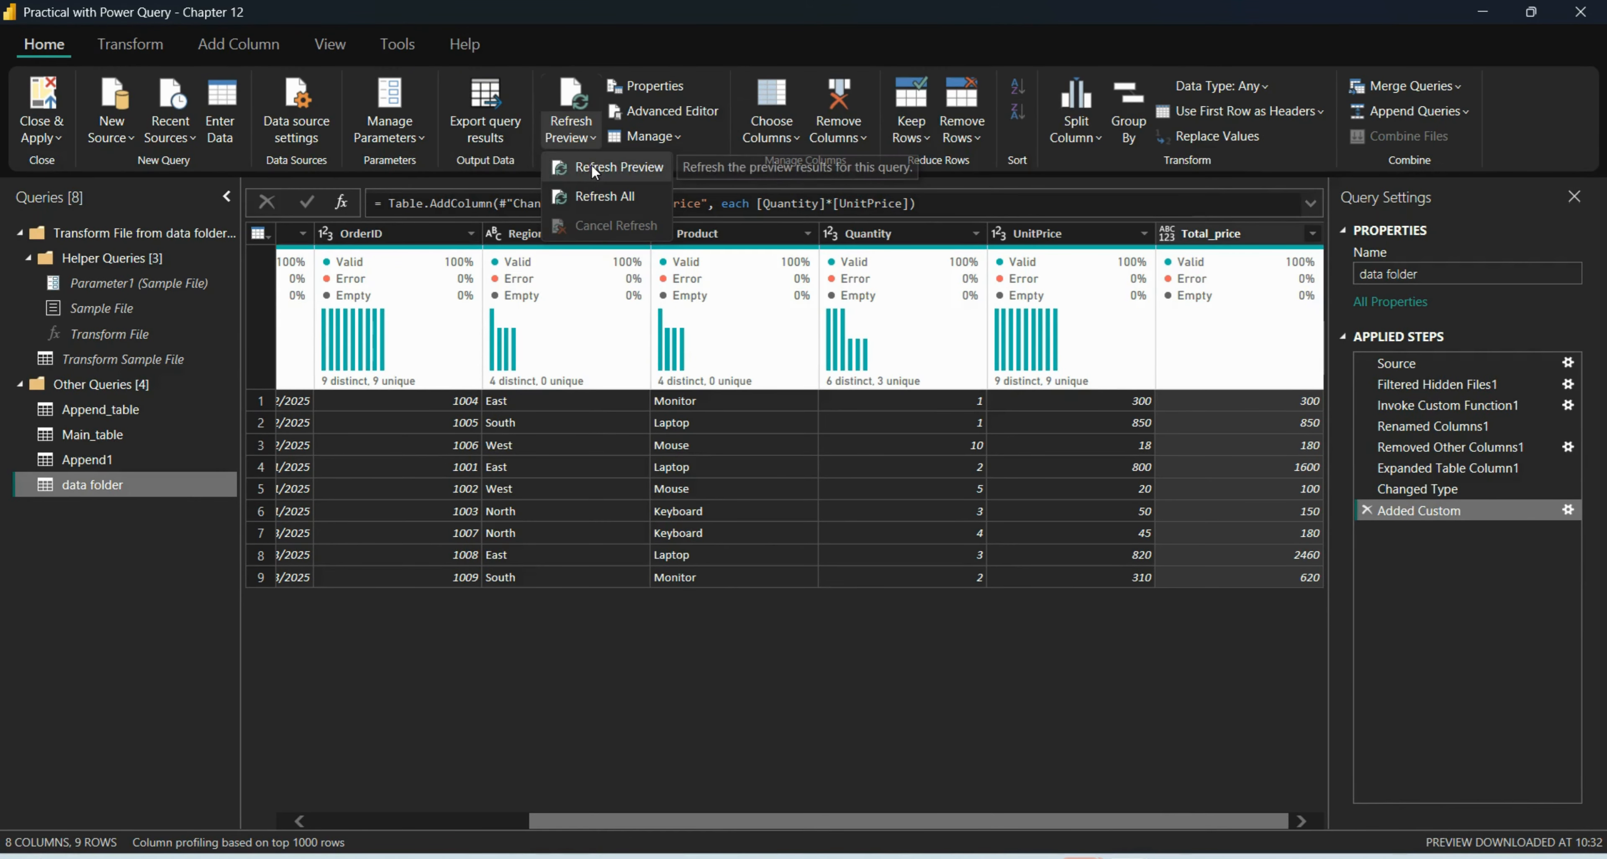
click(591, 165)
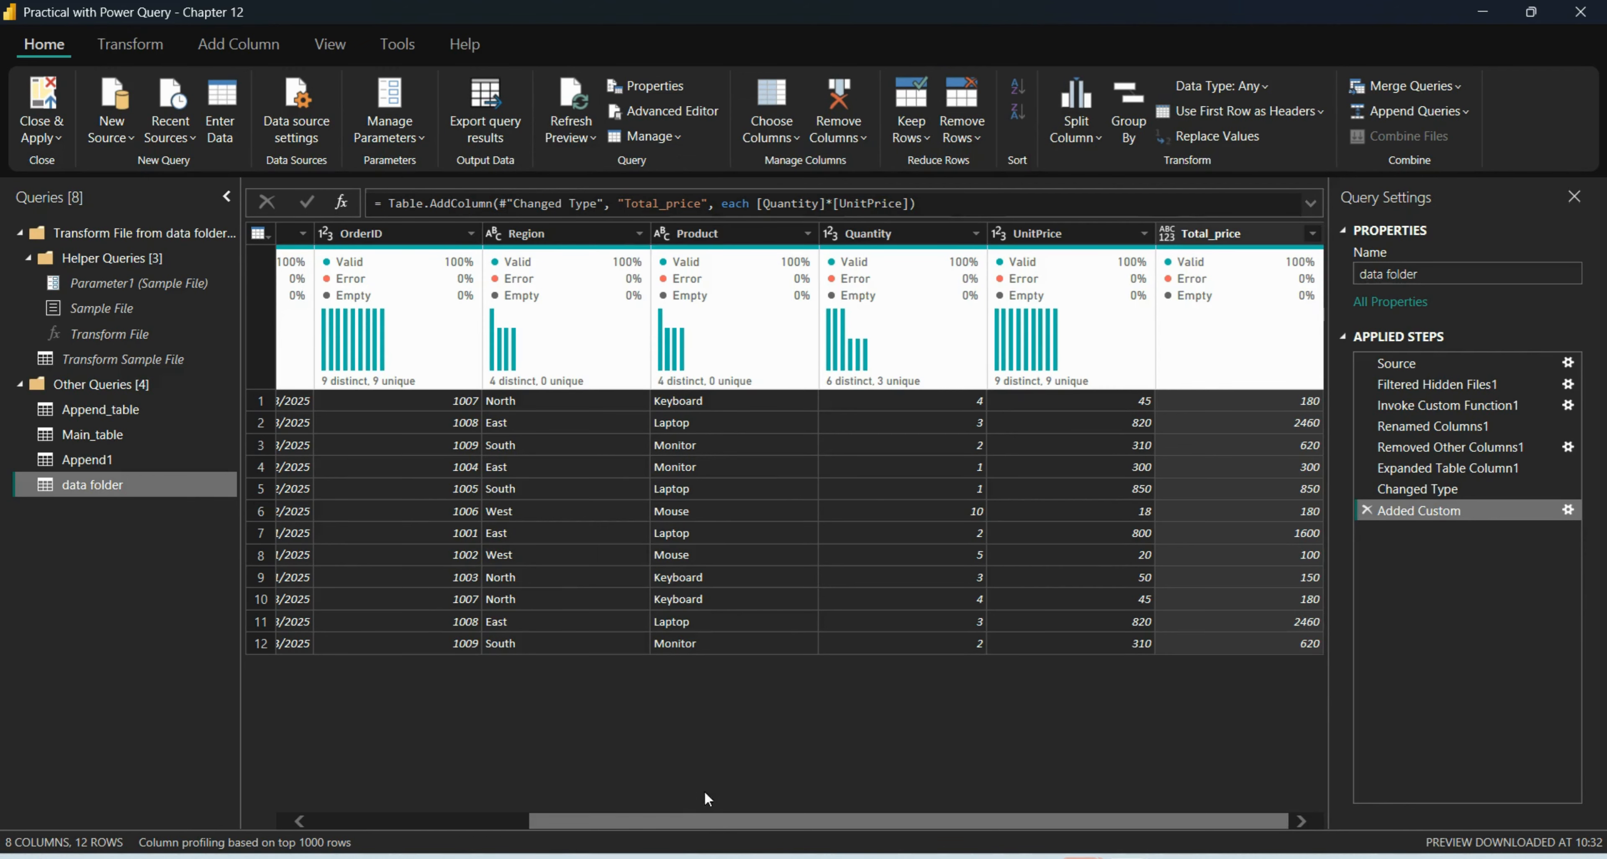
drag(661, 821, 347, 792)
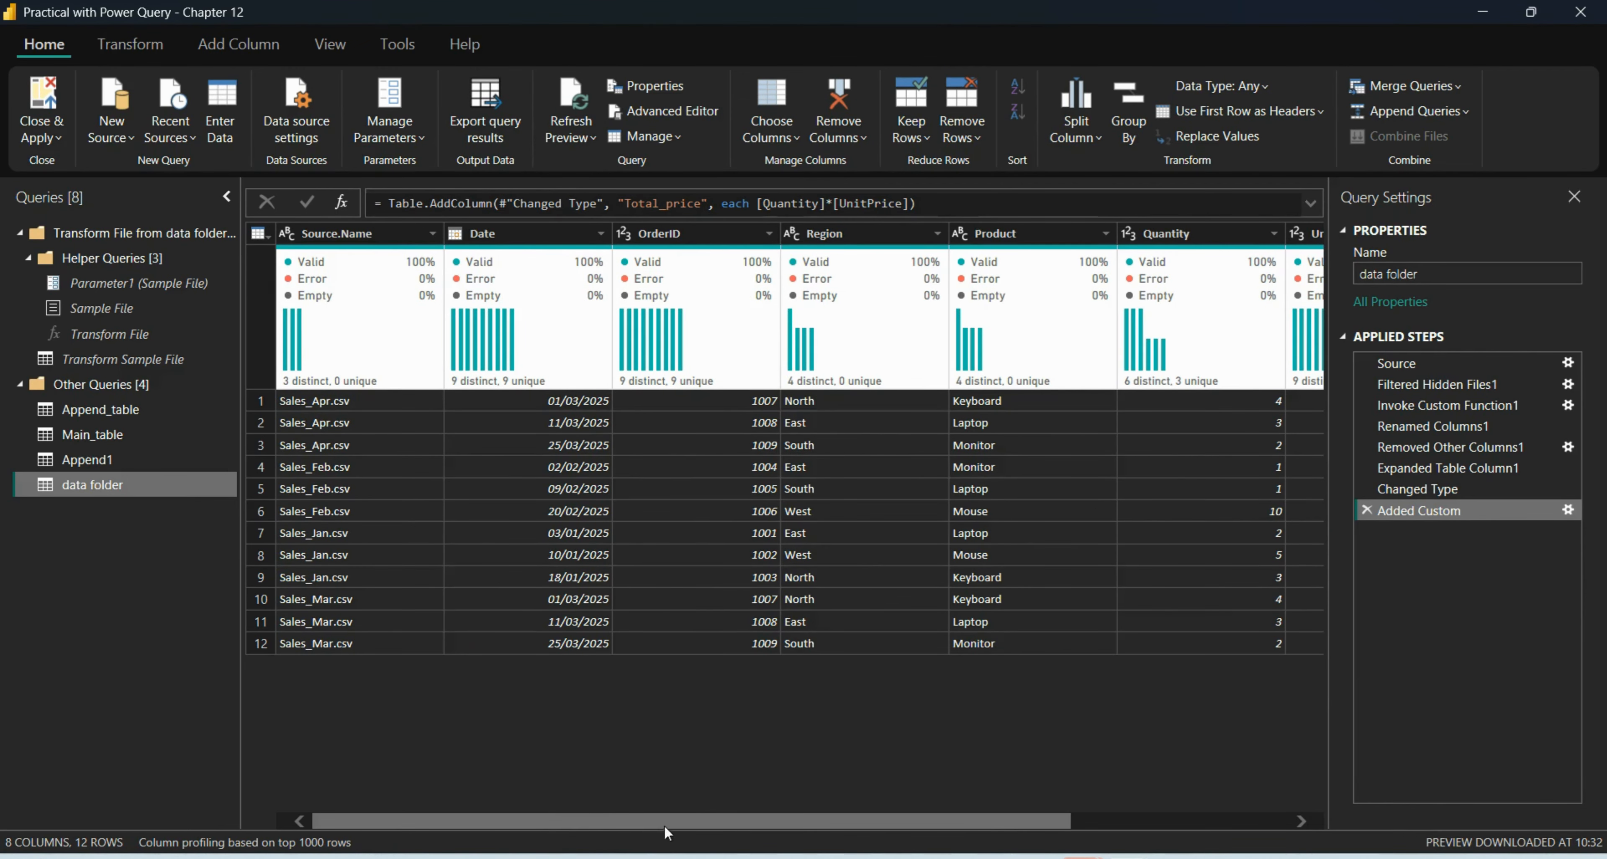
drag(664, 828, 1208, 829)
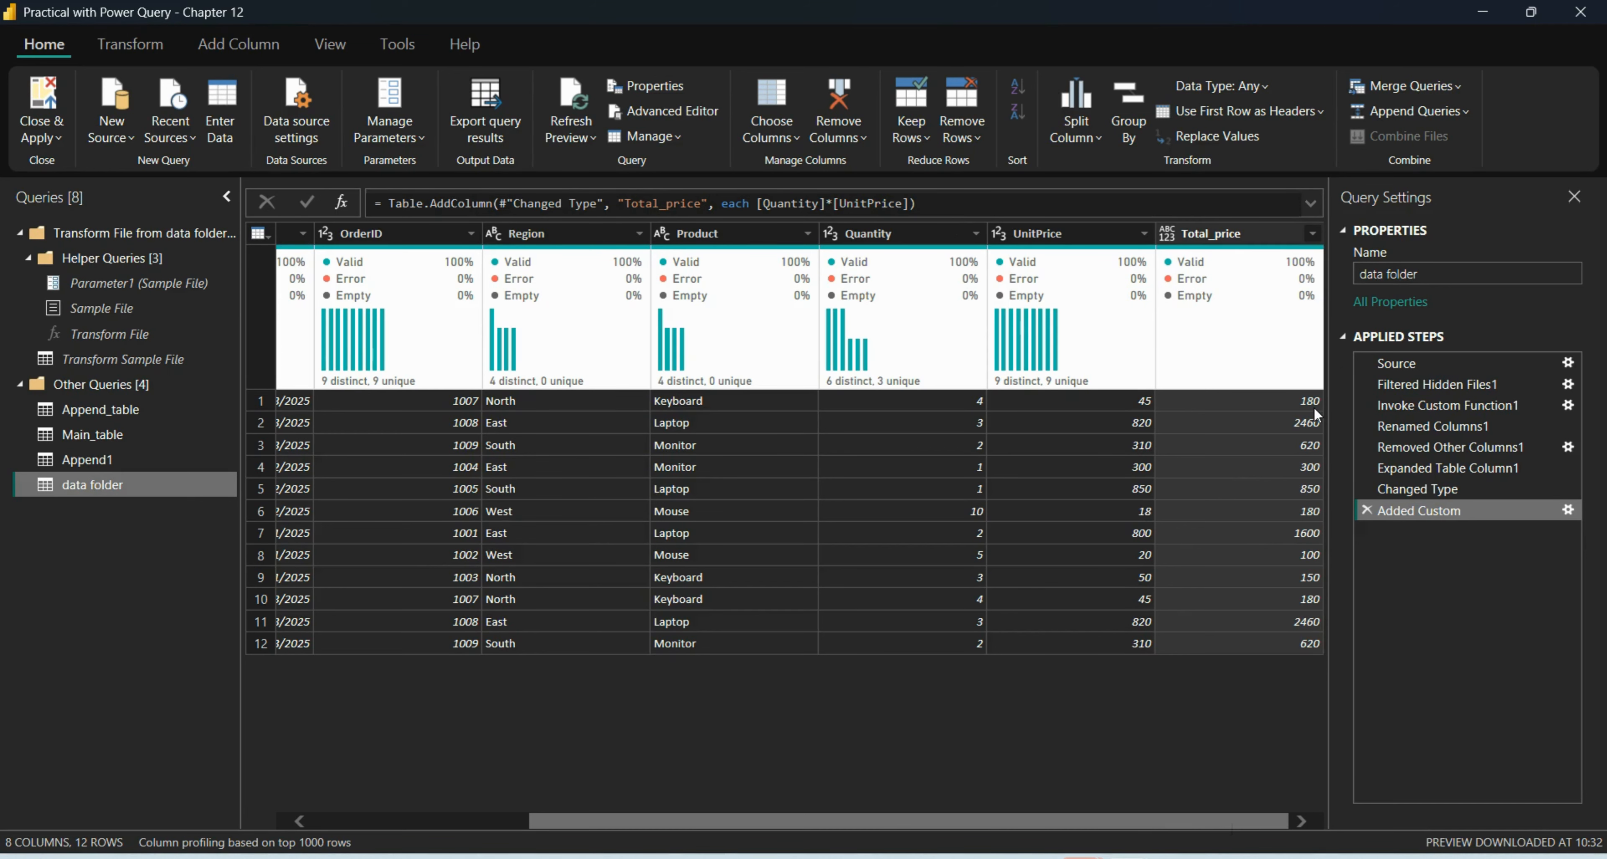
drag(834, 820, 376, 822)
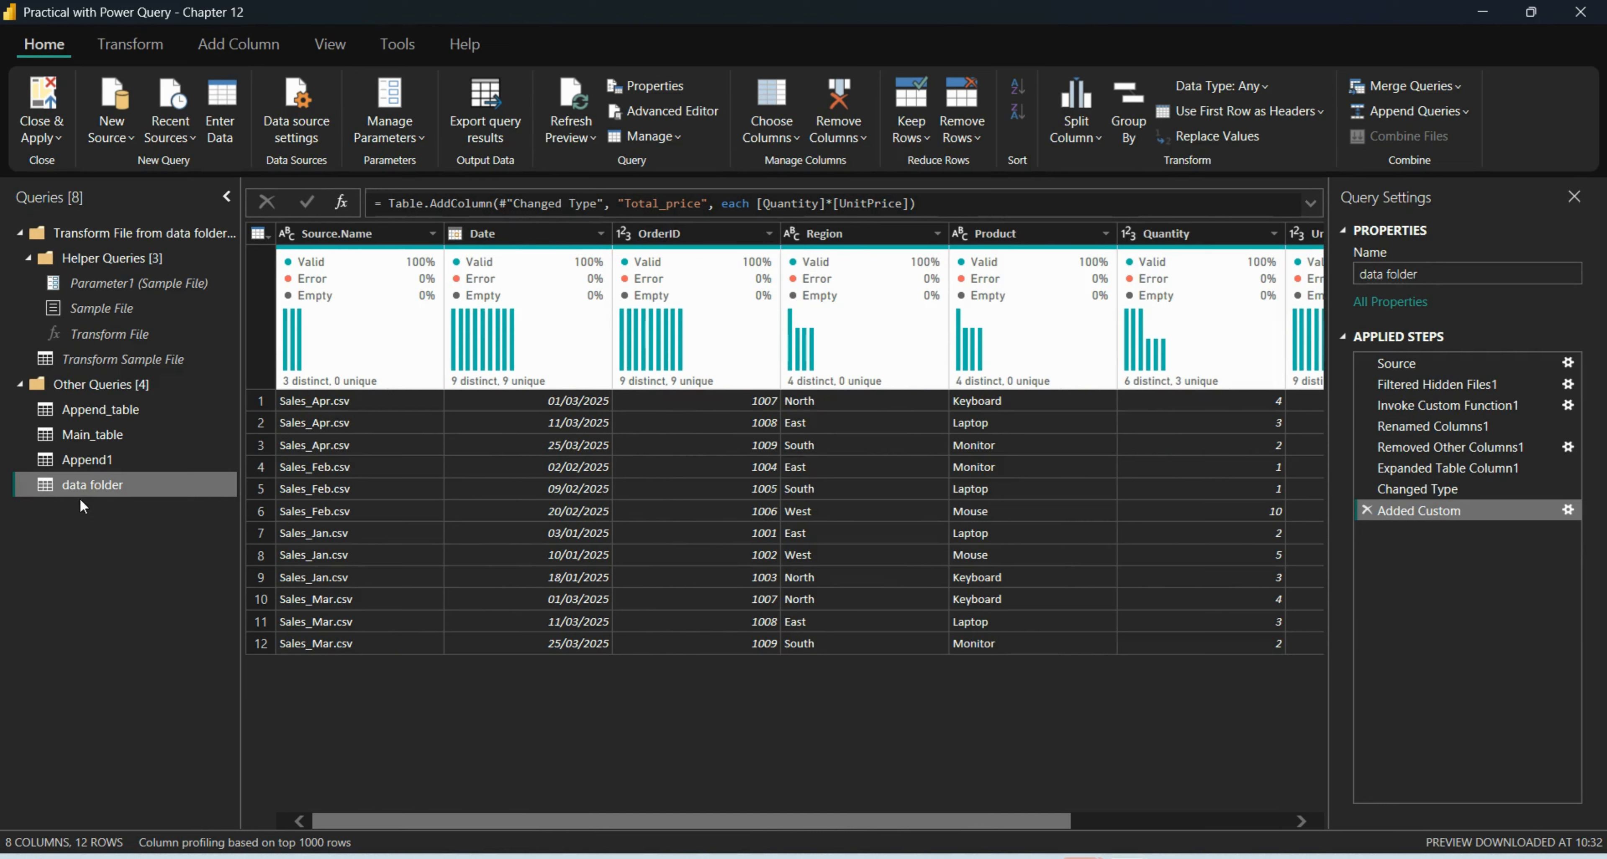